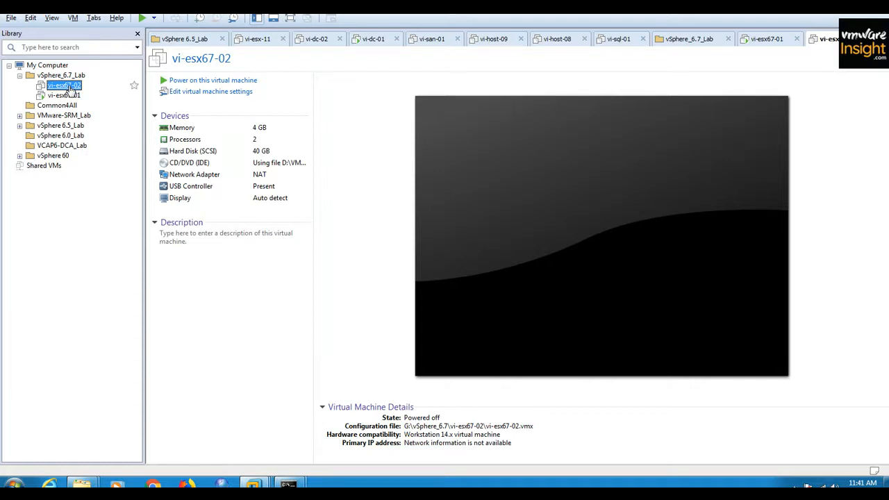
# Check which ISO image file is attached to the CD/DVD drive of the vi-esx67-02 virtual machine, leaving its settings unchanged.
pyautogui.rightClick(72, 89)
pyautogui.click(116, 278)
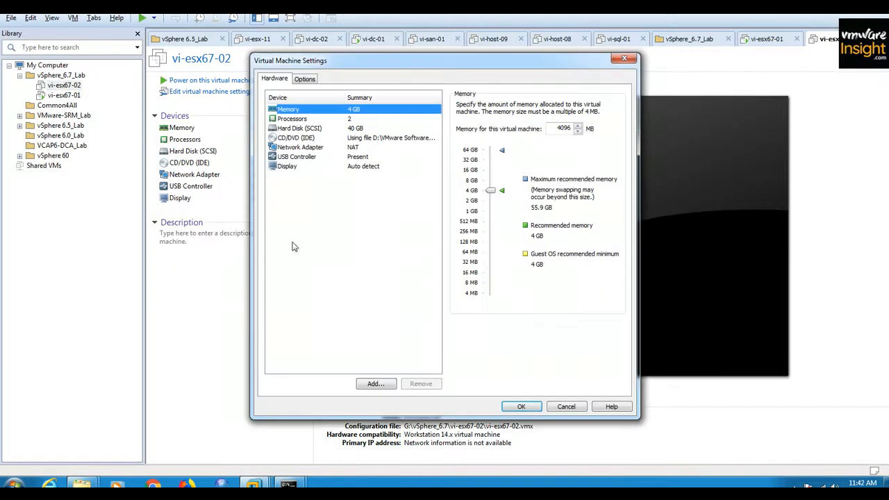
pyautogui.click(395, 139)
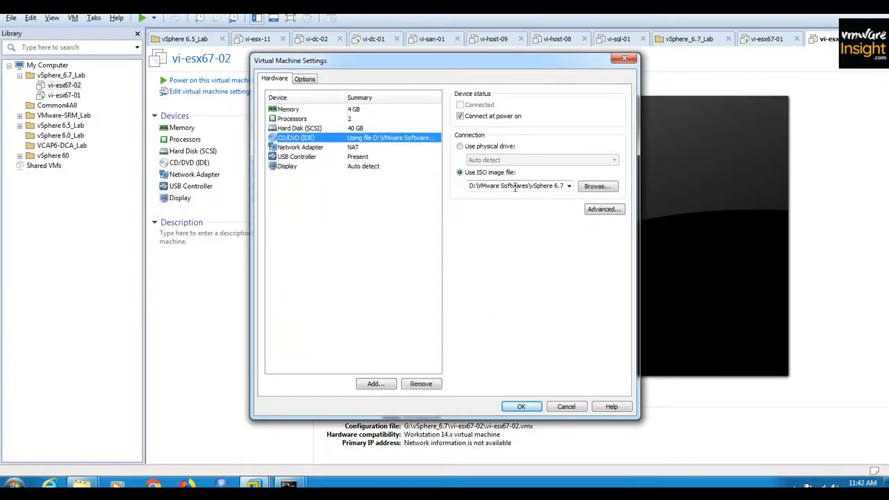
pyautogui.moveTo(515, 187); pyautogui.dragTo(692, 188)
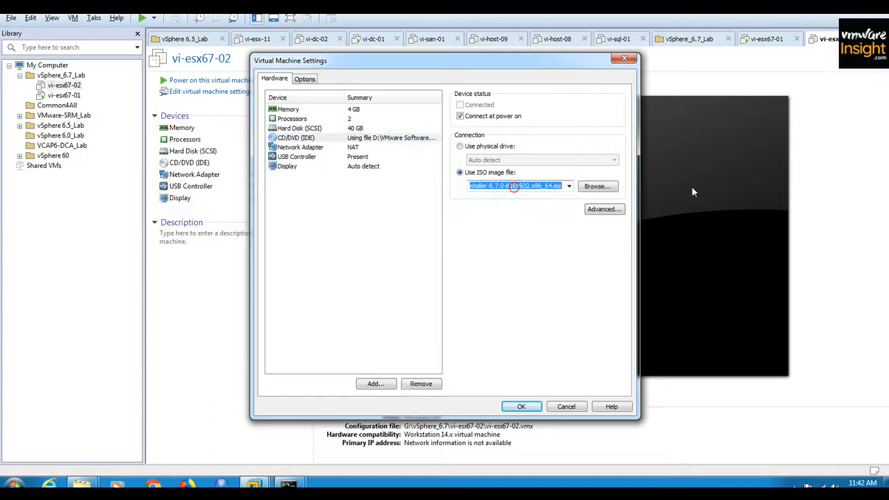
pyautogui.click(568, 408)
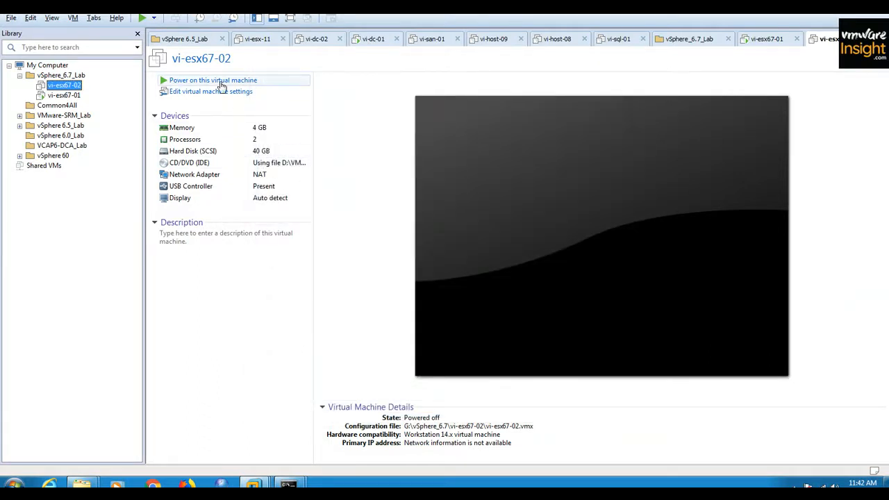
# Power on the vi-esx67-02 virtual machine and show its console in full screen.
pyautogui.click(220, 81)
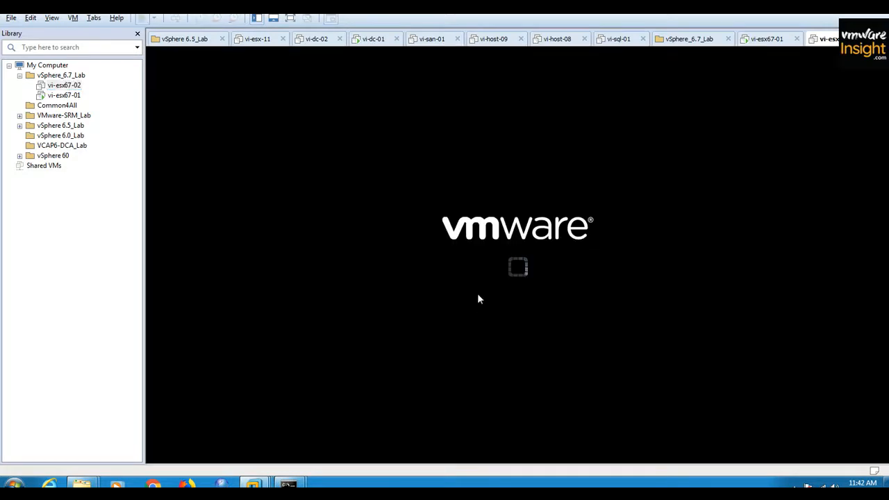
pyautogui.click(293, 18)
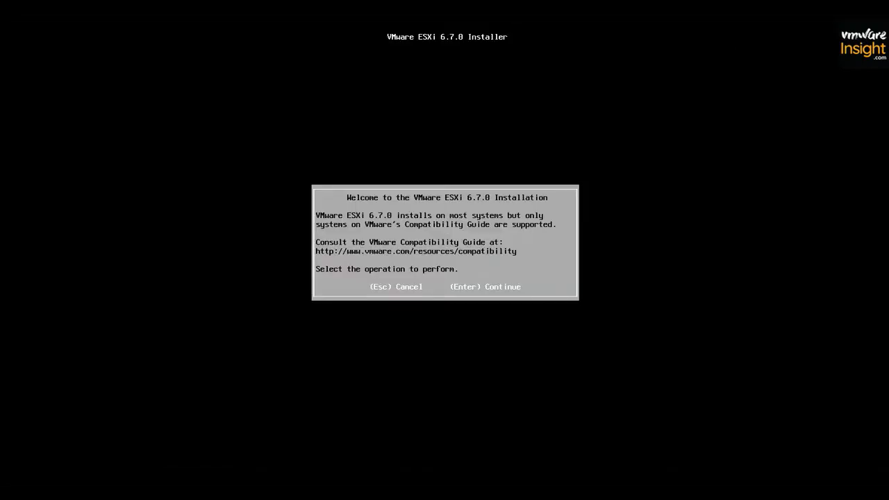
# Start the ESXi 6.7.0 installation, accept the license agreement, and choose the local 40 GiB disk and the US Default keyboard layout.
pyautogui.press('Return')
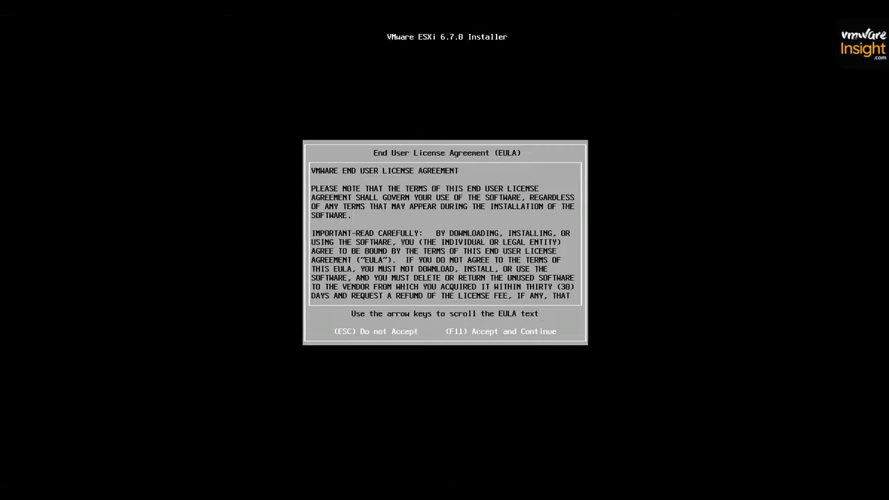
pyautogui.press('F11')
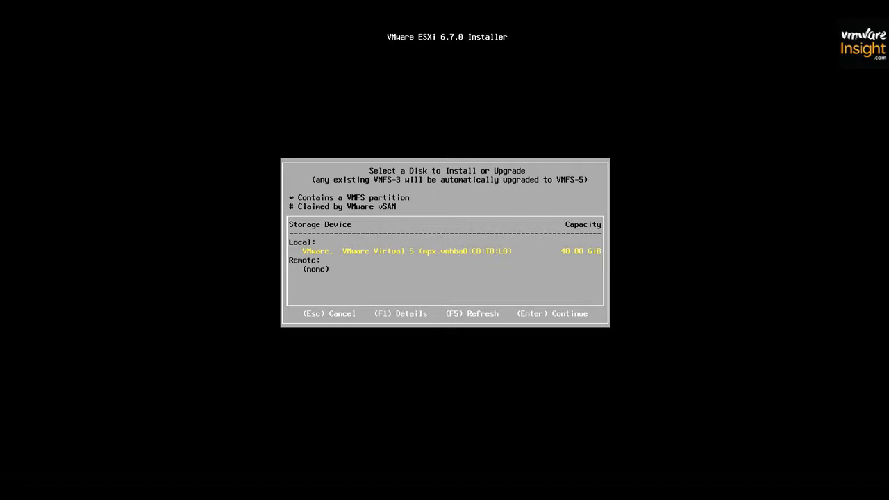
pyautogui.press('Return')
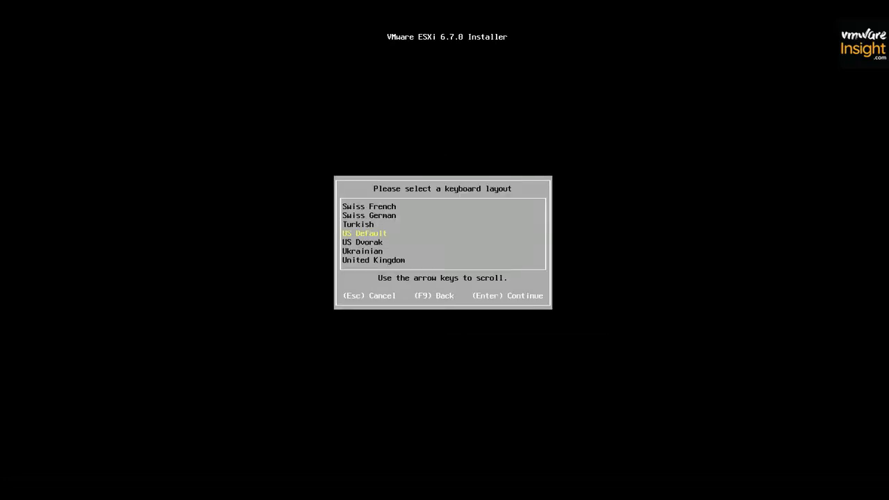
pyautogui.press('Return')
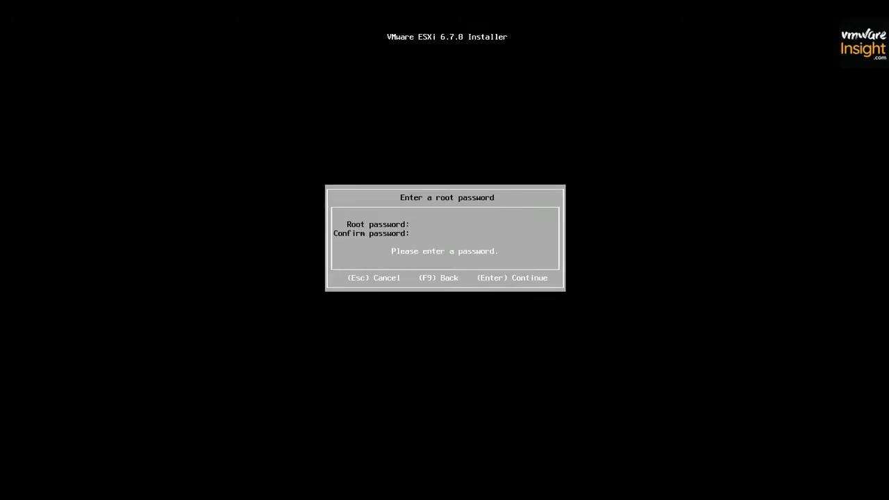
# Enter and confirm the root password for the ESXi host, retyping the confirmation so that both entries match.
pyautogui.write('*******')
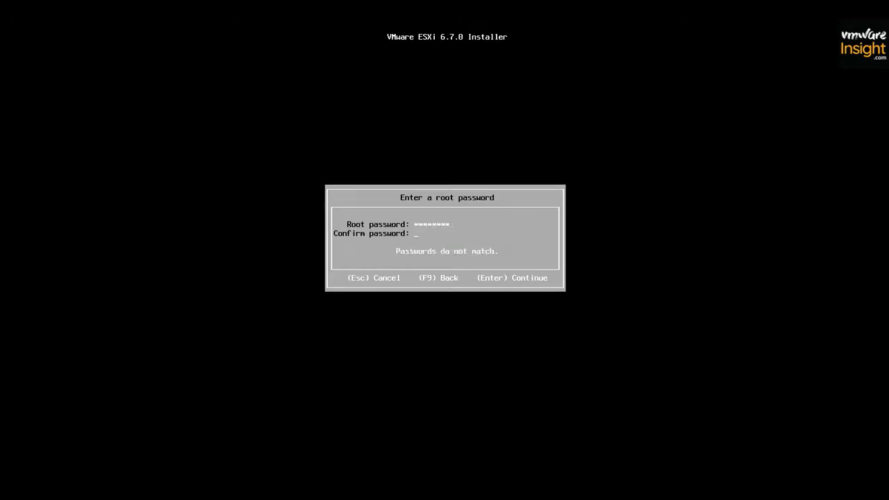
pyautogui.write('******')
pyautogui.press('BackSpace')
pyautogui.press('BackSpace')
pyautogui.press('BackSpace')
pyautogui.press('BackSpace')
pyautogui.press('BackSpace')
pyautogui.press('BackSpace')
pyautogui.press('BackSpace')
pyautogui.write('********')
pyautogui.press('Return')
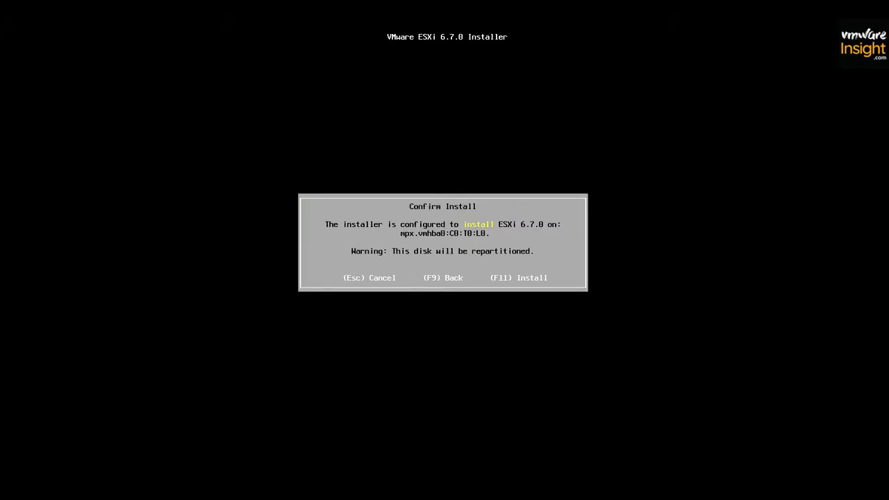
# Install ESXi 6.7.0 on the selected disk and reboot the server once the installation completes.
pyautogui.press('F11')
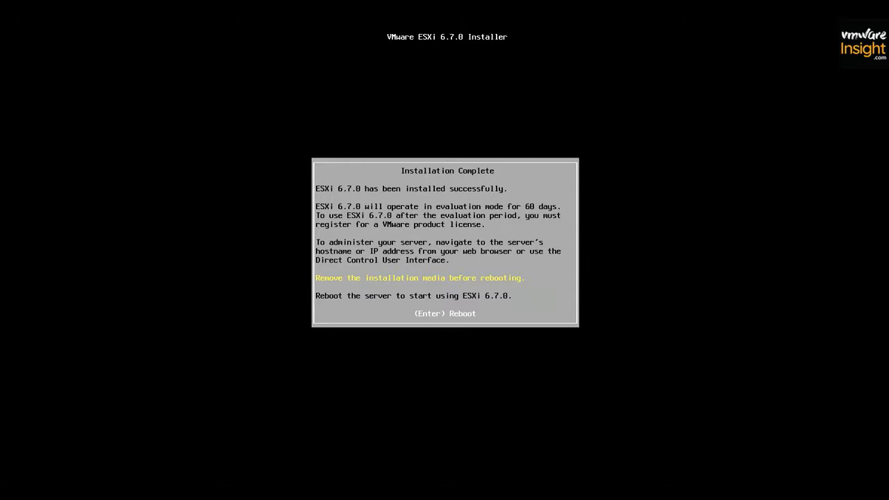
pyautogui.press('Return')
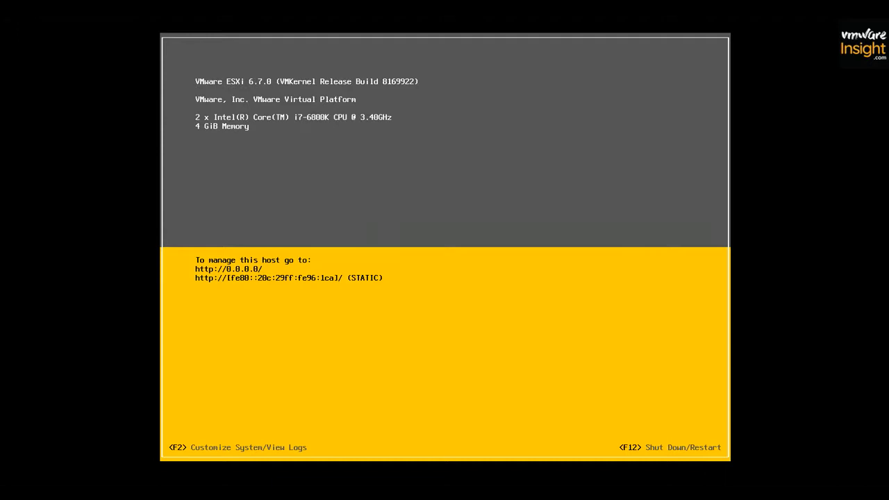
# Log in to the host's System Customization as root with the account password.
pyautogui.press('F2')
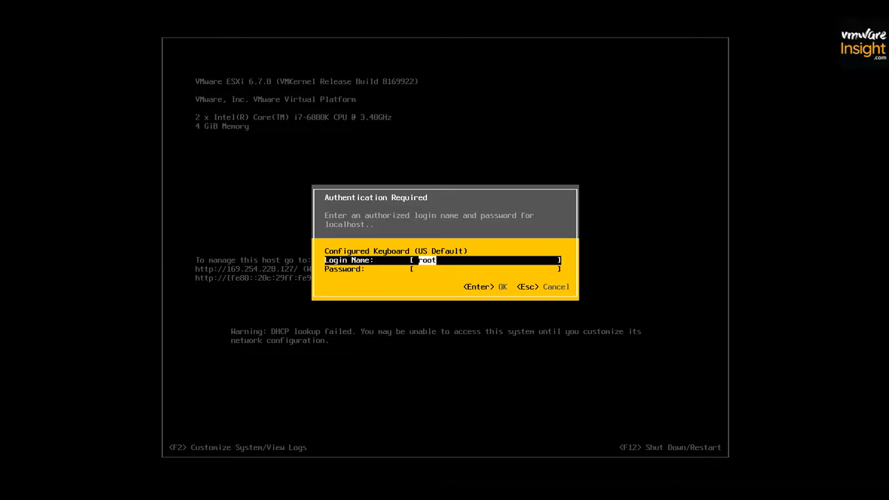
pyautogui.press('Tab')
pyautogui.write('****')
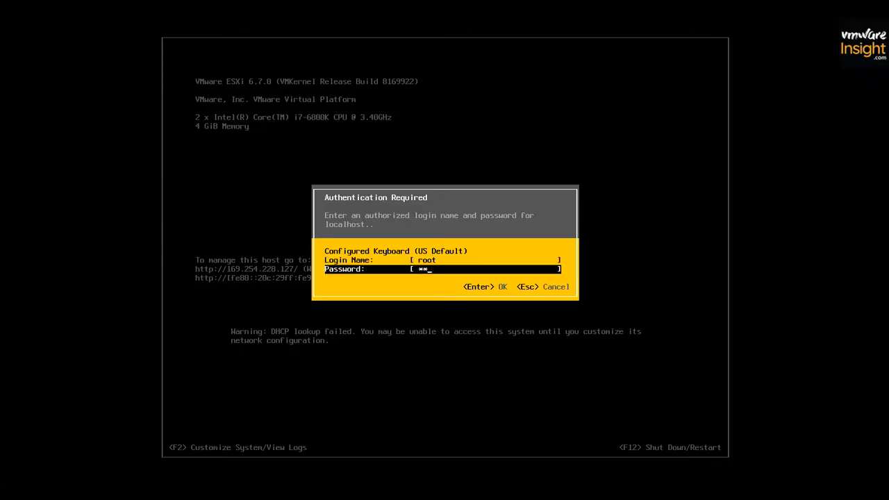
pyautogui.write('****')
pyautogui.press('Return')
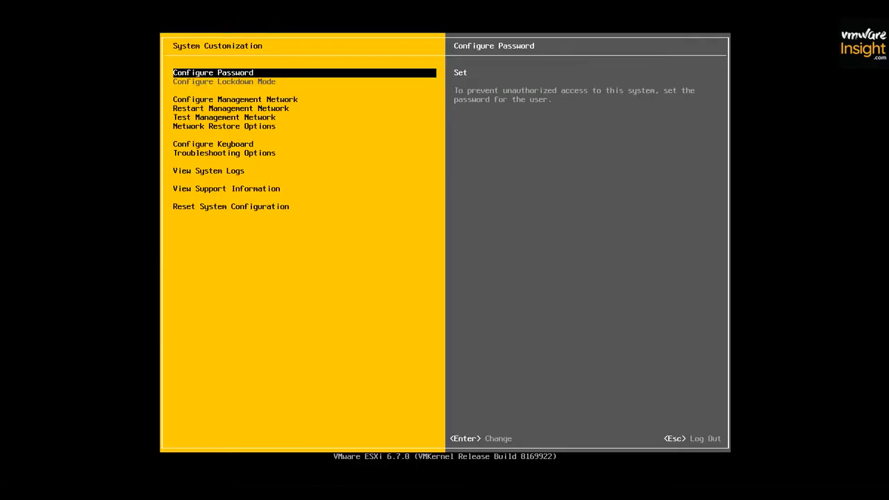
# Switch the management network's IPv4 configuration to a static address and network configuration.
pyautogui.press('Down')
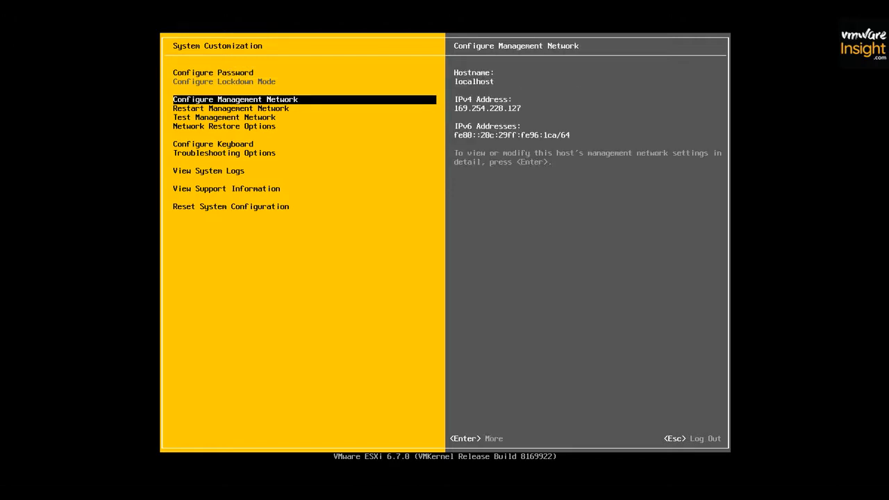
pyautogui.press('Return')
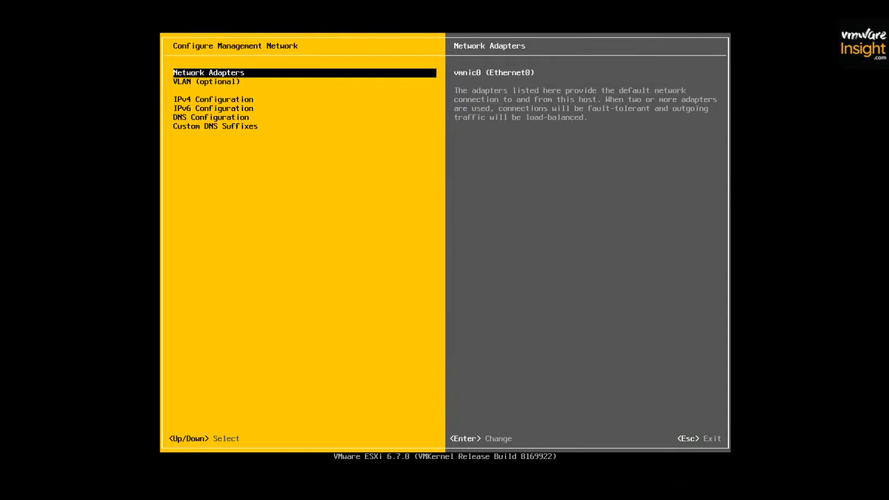
pyautogui.press('Down')
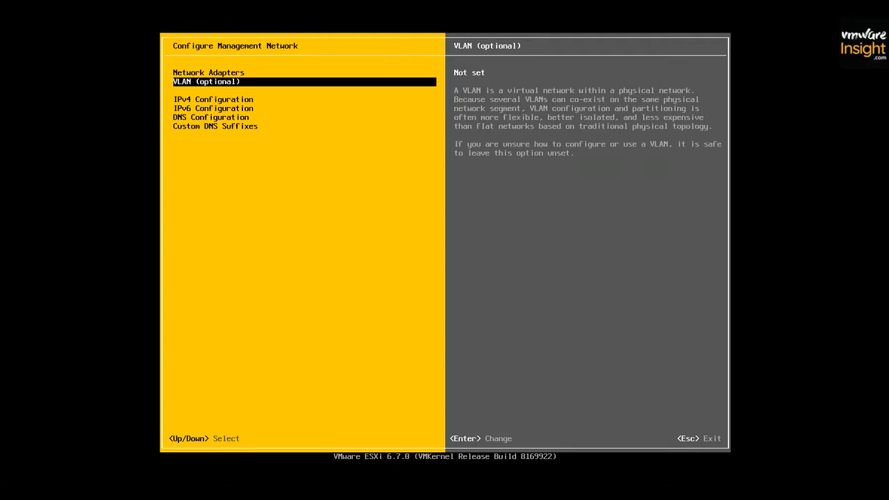
pyautogui.press('Down')
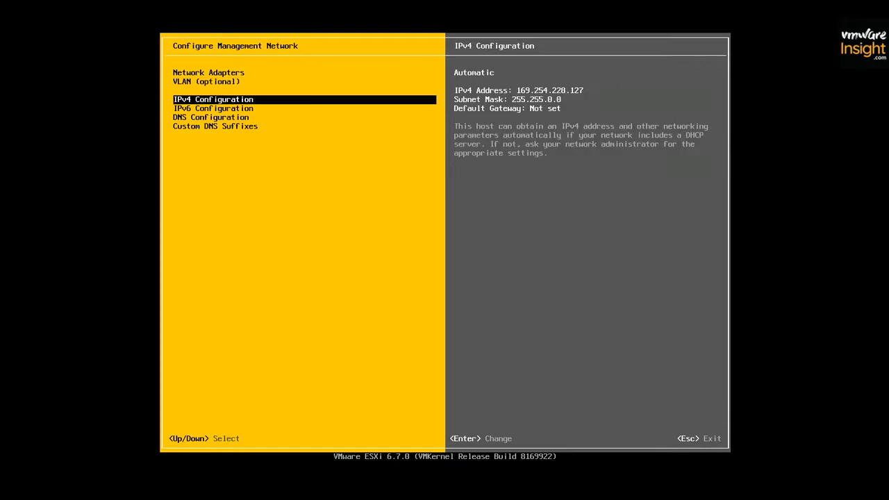
pyautogui.press('Return')
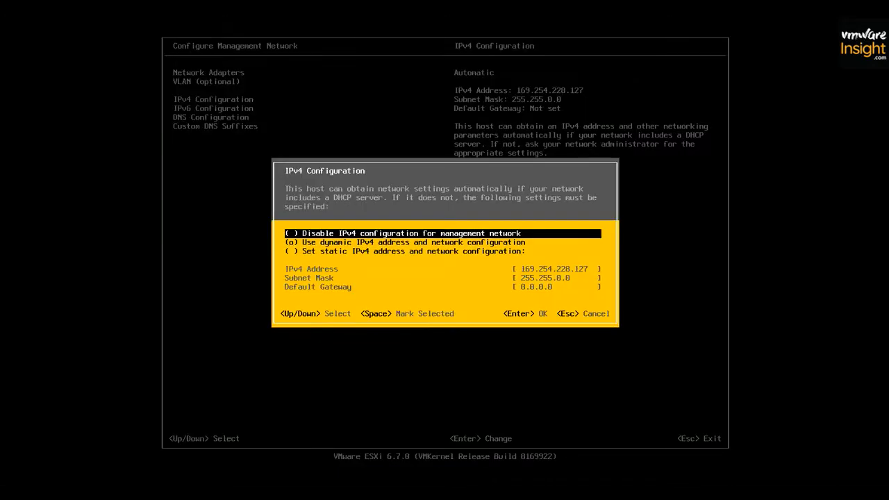
pyautogui.press('Down')
pyautogui.press('Down')
pyautogui.press('space')
pyautogui.press('Down')
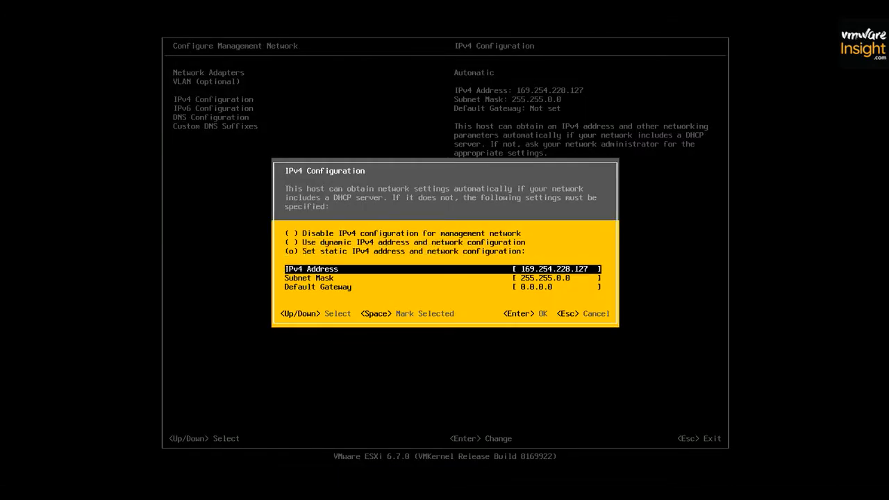
# Set the IPv4 address to 192.168.1.72, the subnet mask to 255.255.255.0 and the default gateway to 192.168.1.100.
pyautogui.press('Down')
pyautogui.press('Up')
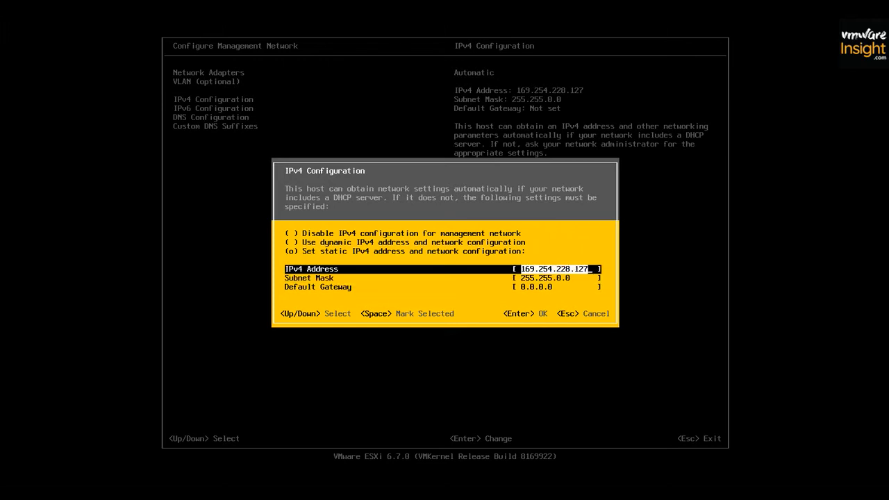
pyautogui.write('192.168.1.72')
pyautogui.press('Down')
pyautogui.write('255.255.255.0')
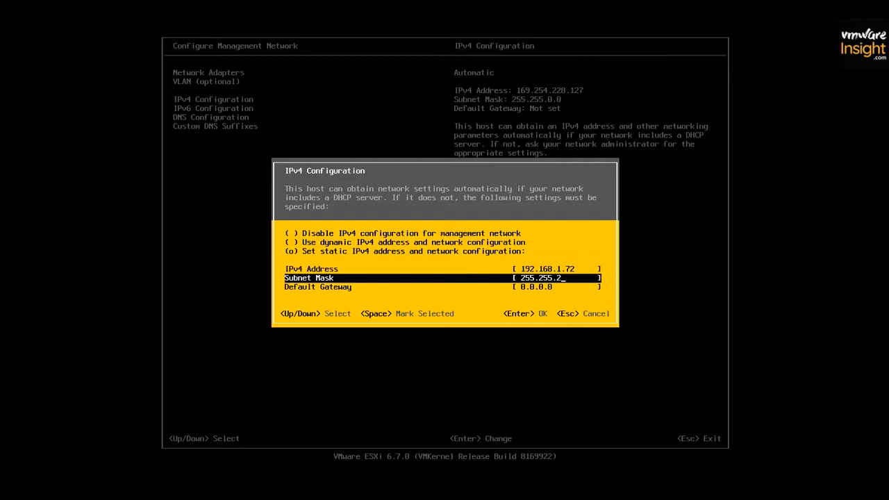
pyautogui.press('Down')
pyautogui.write('192.168.')
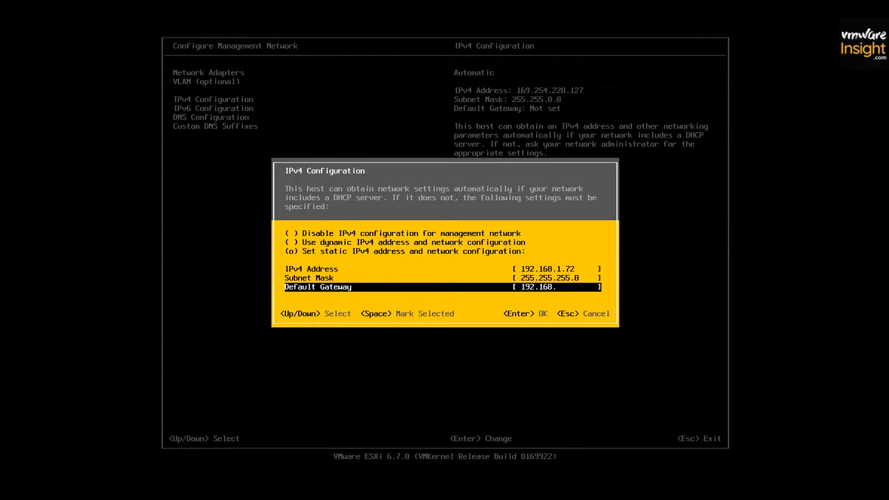
pyautogui.write('1.100')
pyautogui.press('Return')
# Disable IPv6 for the management network.
pyautogui.press('Down')
pyautogui.press('Return')
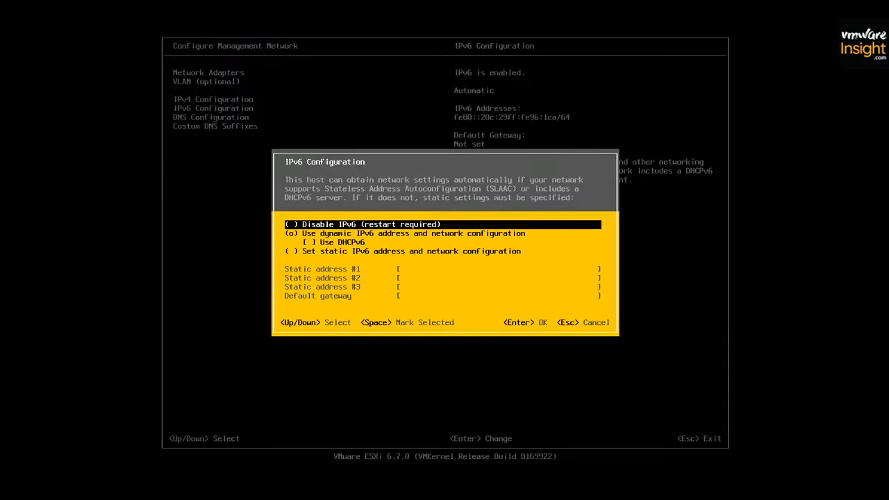
pyautogui.press('space')
pyautogui.press('Return')
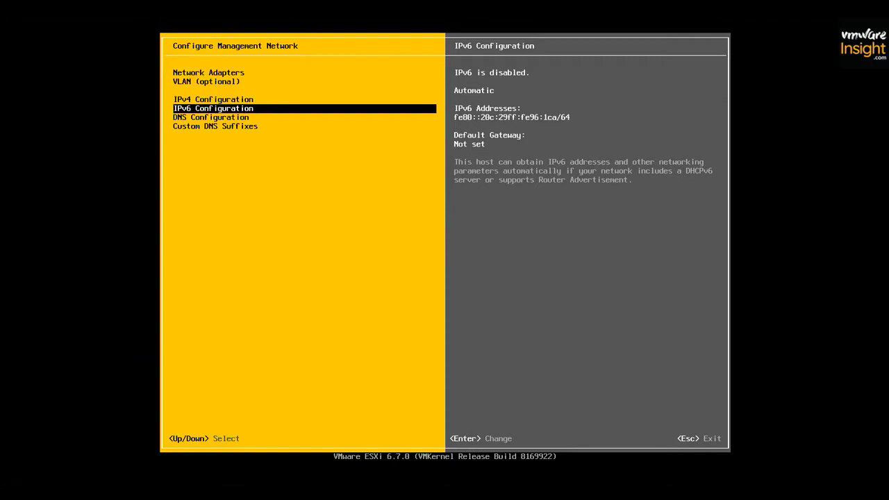
# Configure DNS manually with primary DNS server 192.168.1.100 and hostname vi-esx67-02.vinsight.com.
pyautogui.press('Down')
pyautogui.press('Return')
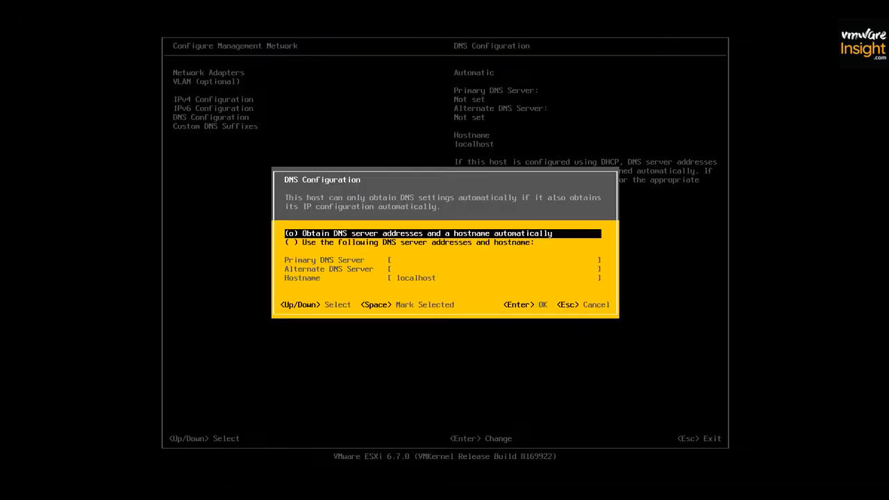
pyautogui.press('Down')
pyautogui.press('space')
pyautogui.press('Down')
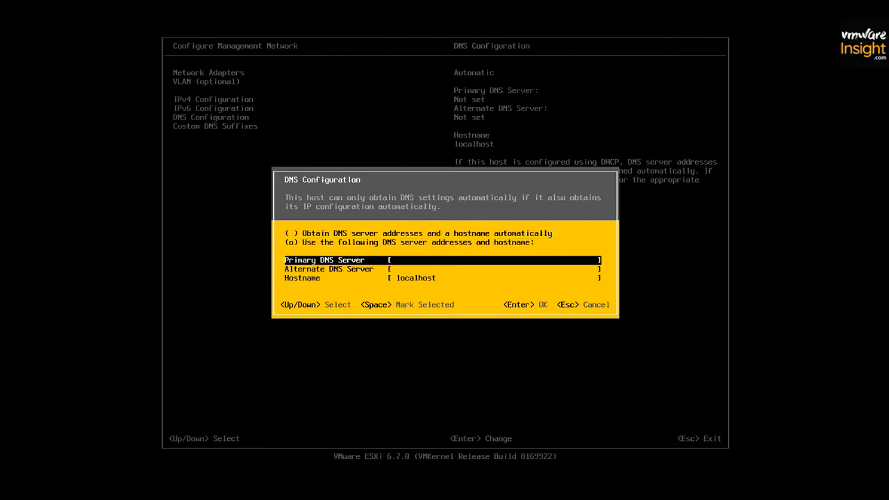
pyautogui.write('192.168.1.100')
pyautogui.press('Down')
pyautogui.press('Down')
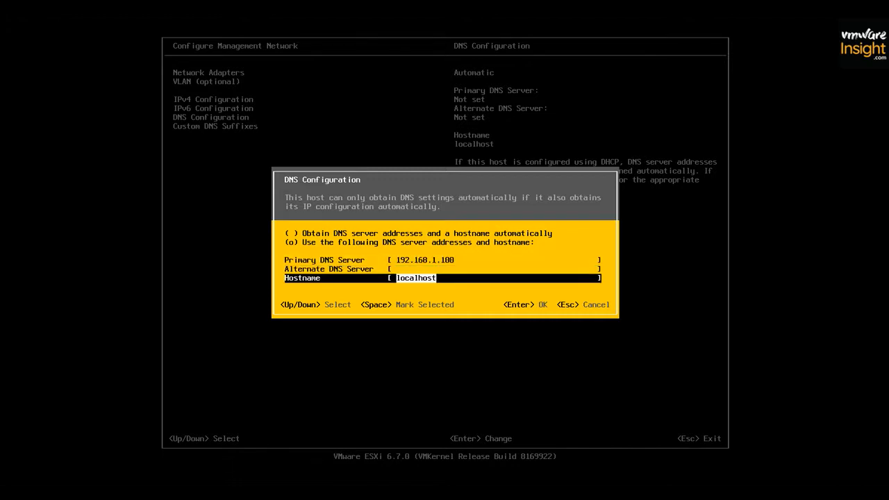
pyautogui.write('vi-esx67-02.vinsight.com')
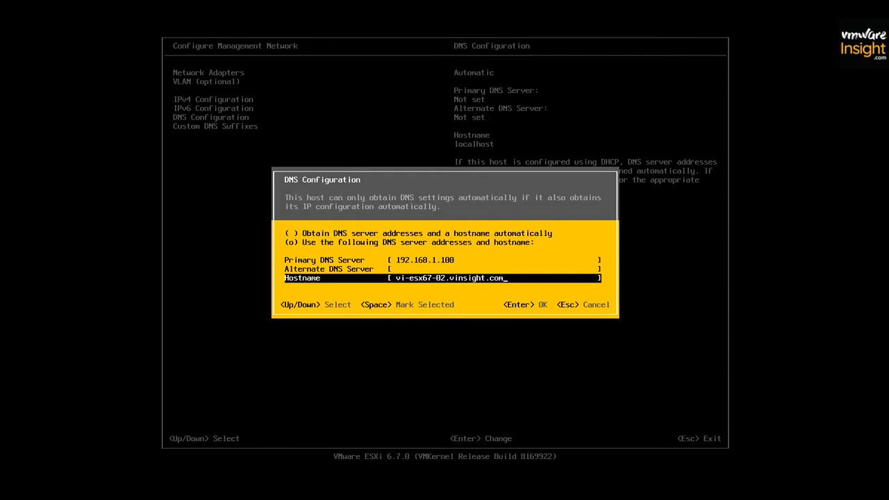
pyautogui.press('Return')
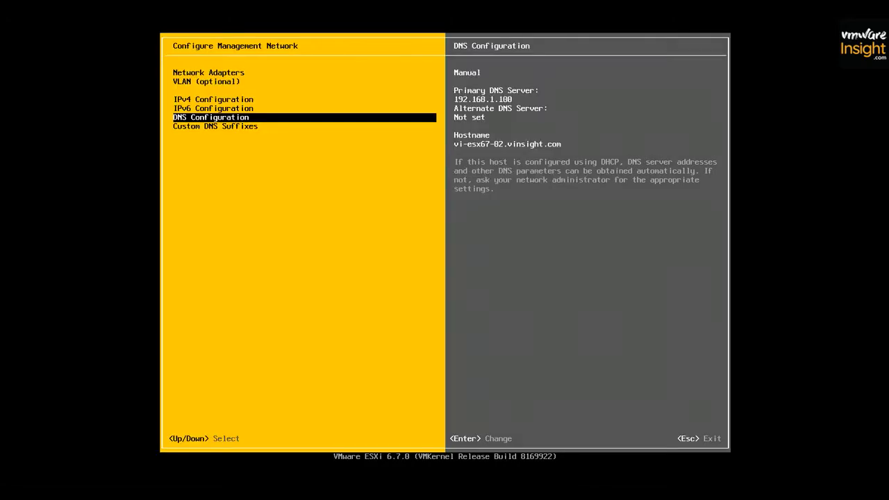
# Set the custom DNS suffix to vinsight.com.
pyautogui.press('Down')
pyautogui.press('Return')
pyautogui.write('vi')
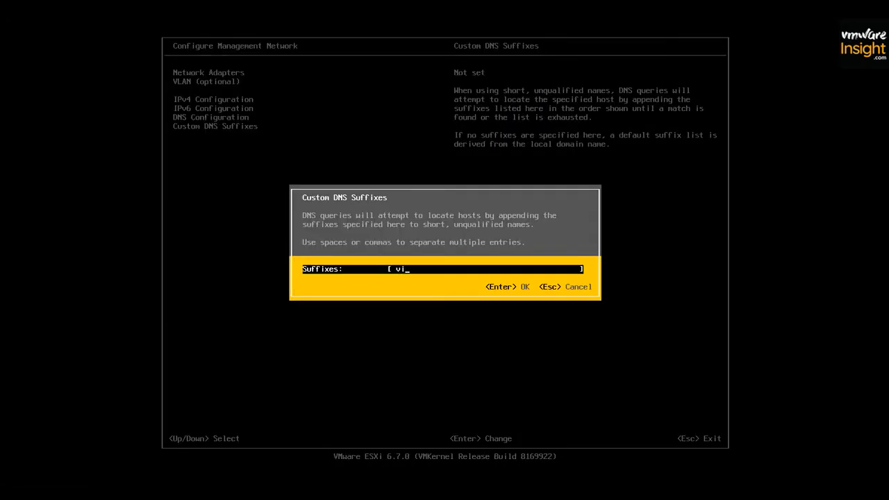
pyautogui.write('nsight.com')
pyautogui.press('Return')
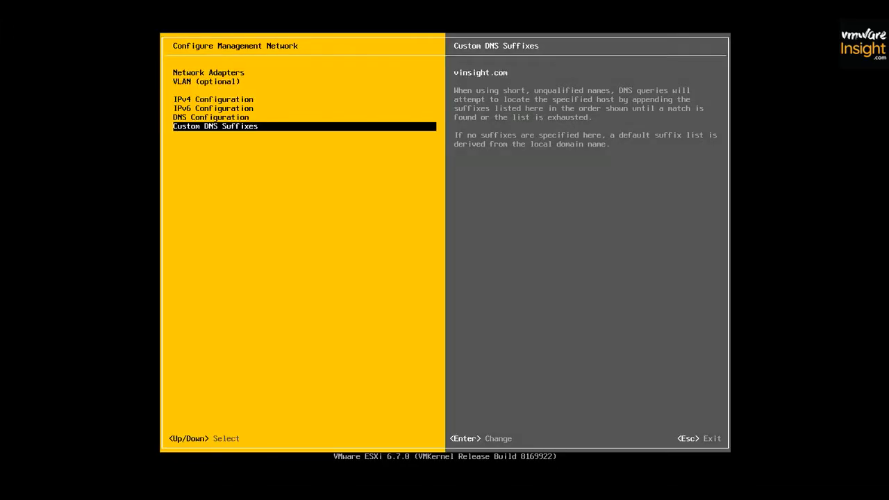
# Apply the management network changes with a host reboot and leave full-screen mode.
pyautogui.press('Escape')
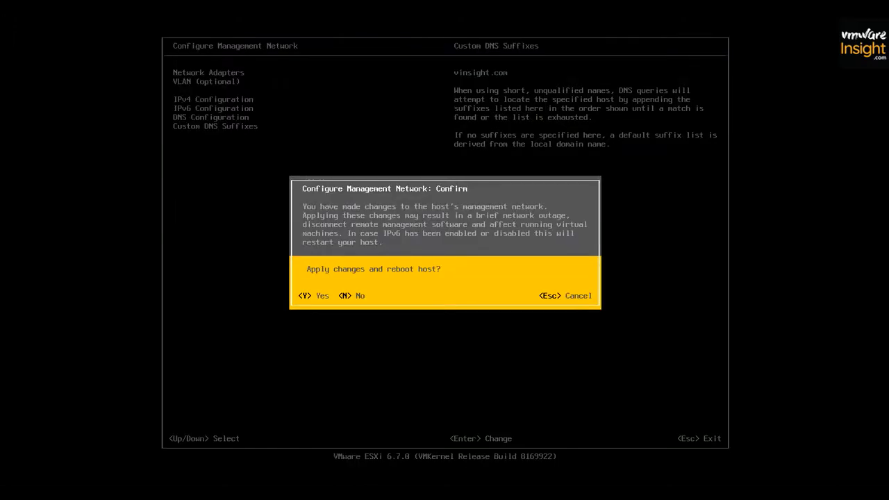
pyautogui.press('Escape')
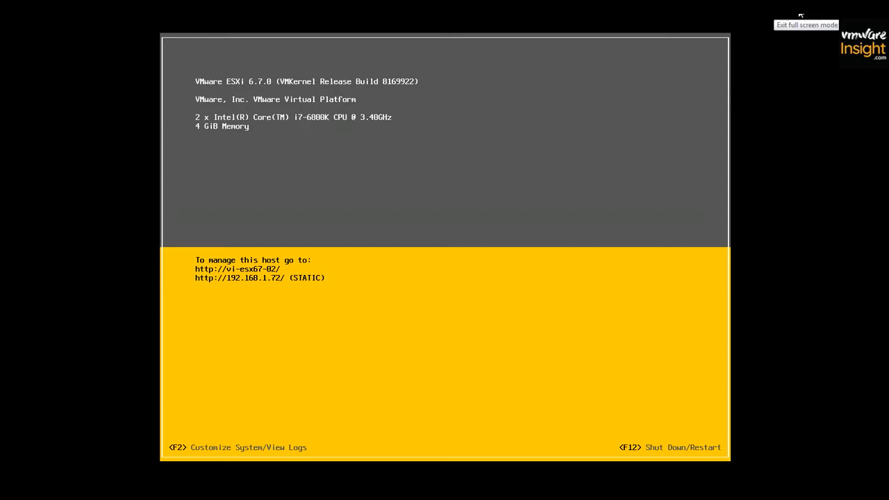
pyautogui.click(800, 16)
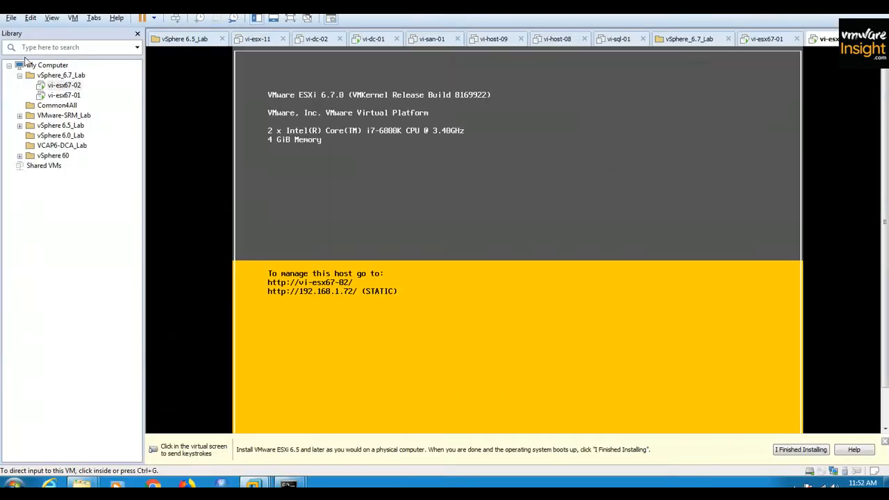
# Open a command prompt on the Windows host and start a continuous ping to 192.168.1.72.
pyautogui.rightClick(61, 86)
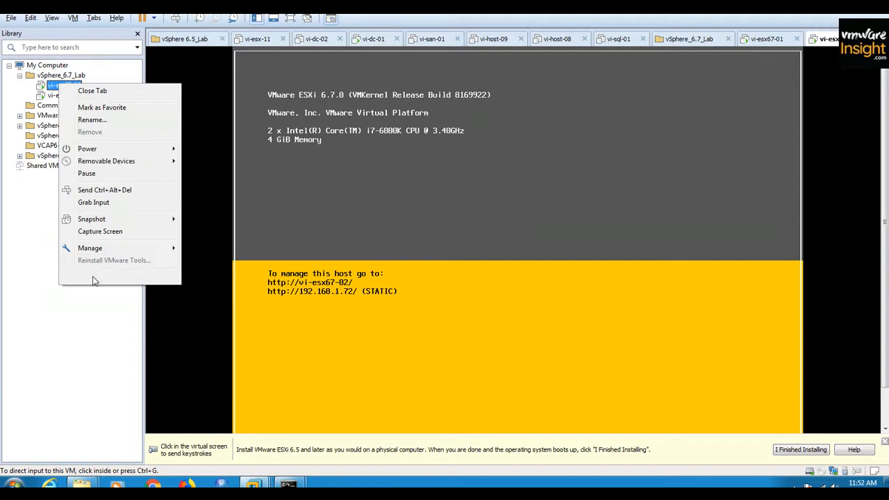
pyautogui.click(93, 413)
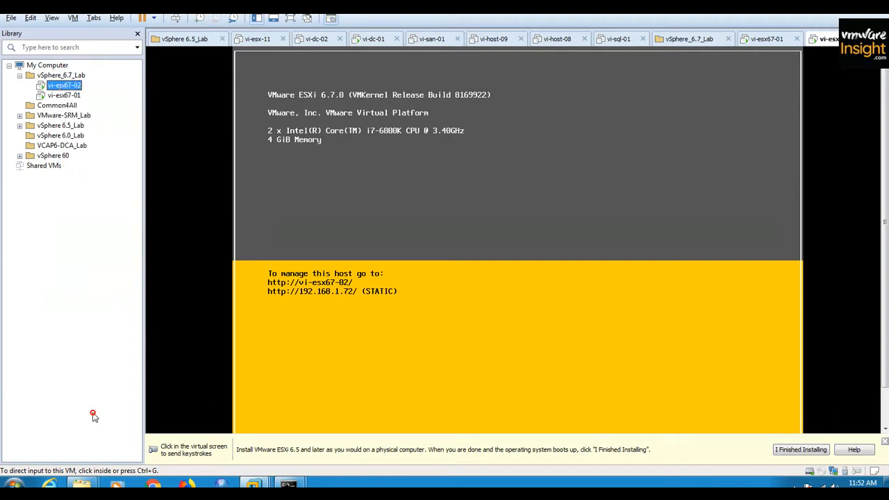
pyautogui.press('super+r')
pyautogui.press('Return')
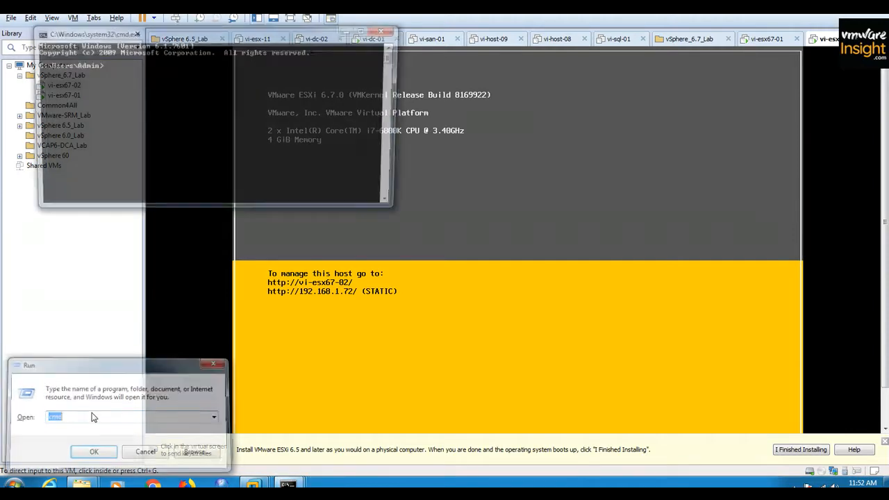
pyautogui.write('ping')
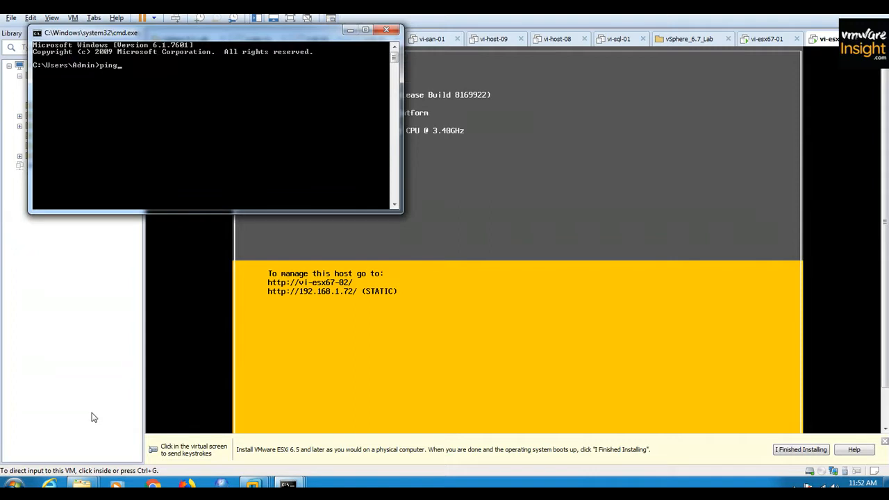
pyautogui.write(' 192.168.1.72 -t')
pyautogui.press('Return')
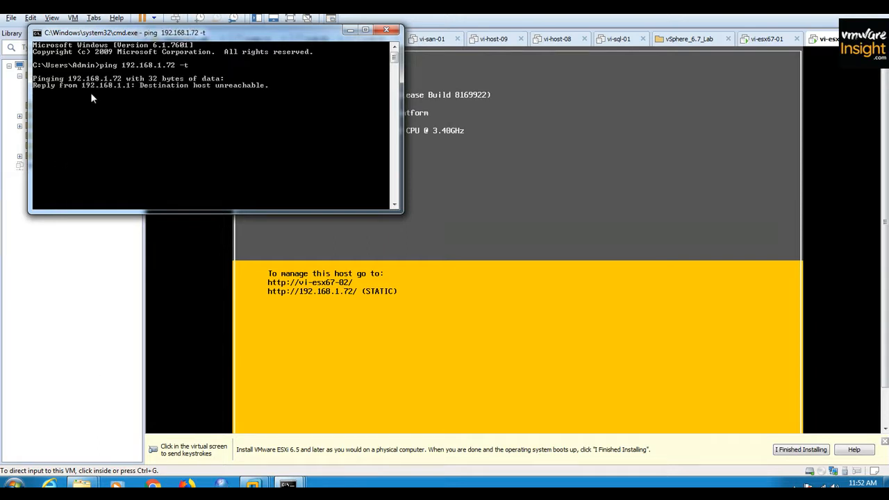
# Connect the network adapter of the vi-esx67-02 virtual machine to the custom virtual network VMnet10 (NAT).
pyautogui.click(85, 260)
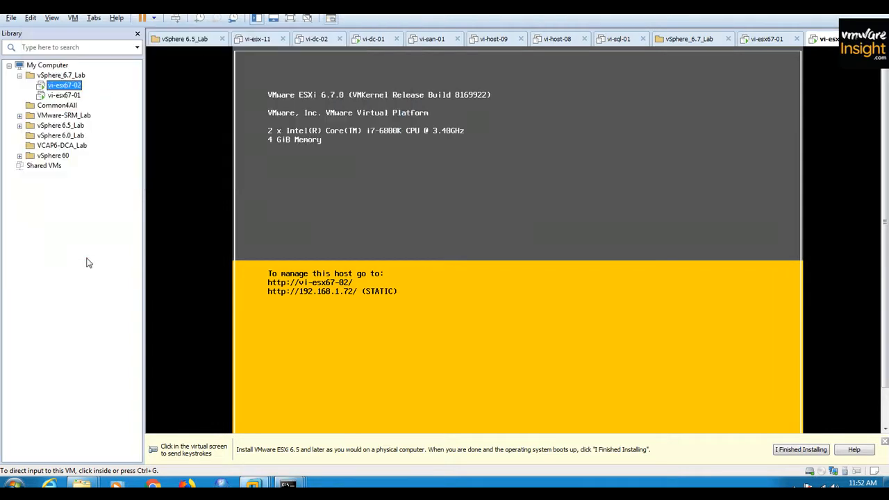
pyautogui.rightClick(65, 85)
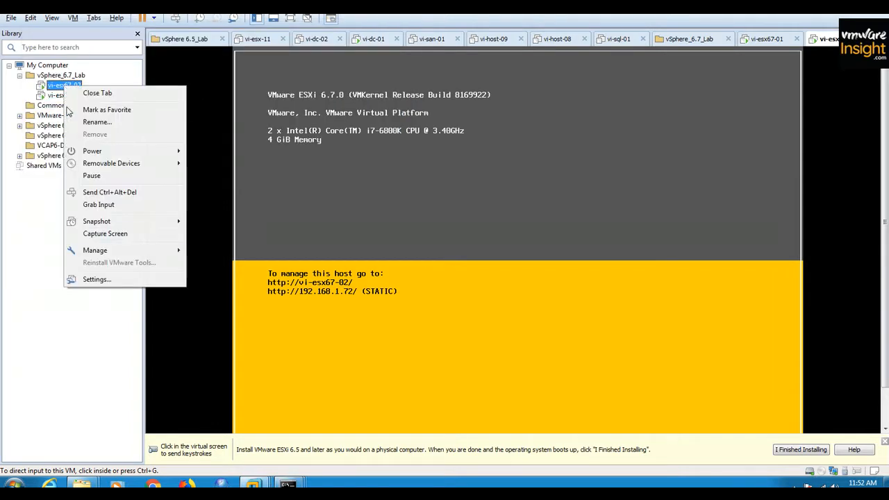
pyautogui.click(114, 278)
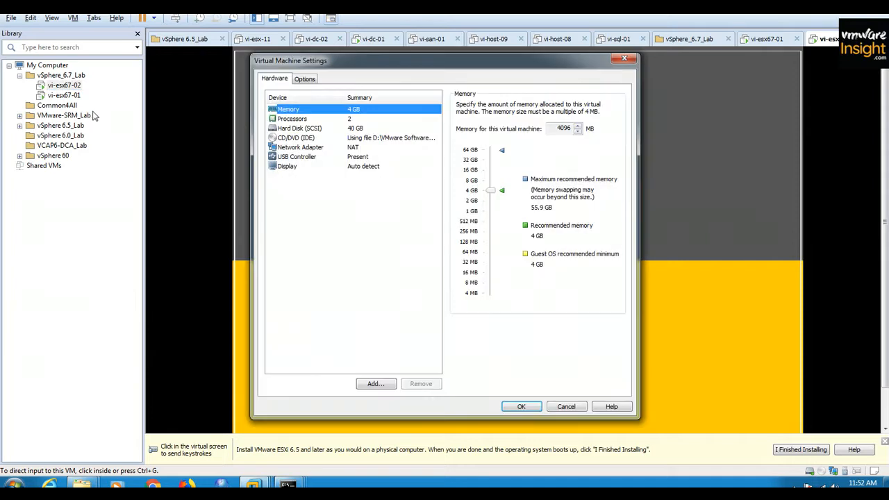
pyautogui.click(330, 147)
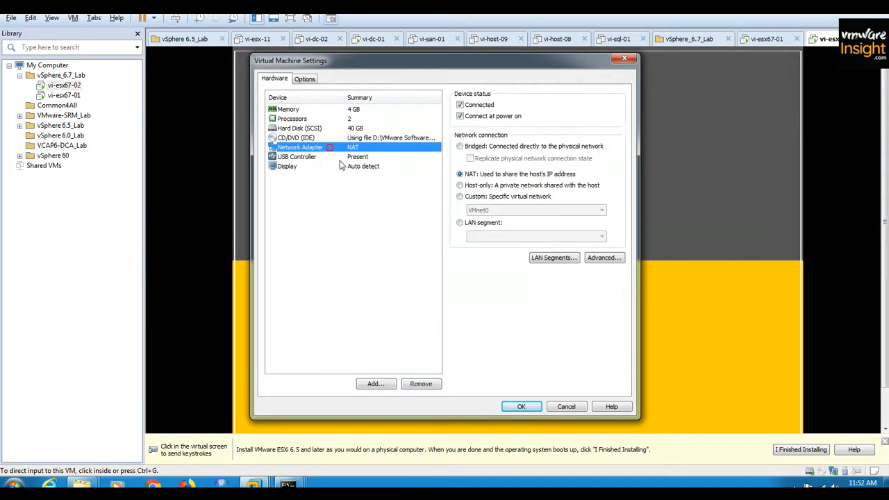
pyautogui.click(478, 197)
pyautogui.click(486, 210)
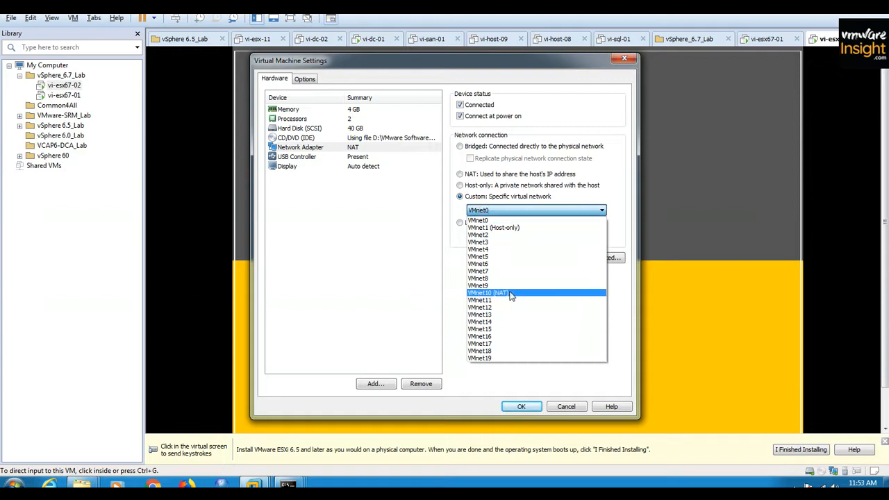
pyautogui.click(510, 295)
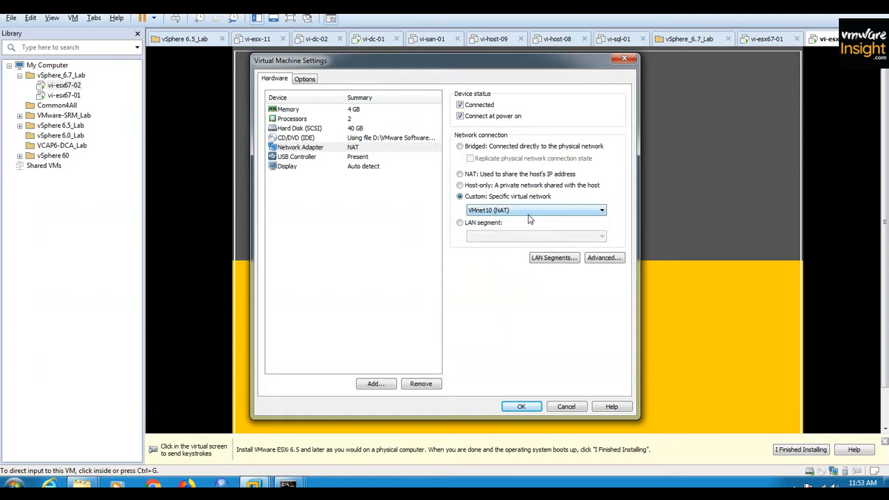
pyautogui.click(532, 407)
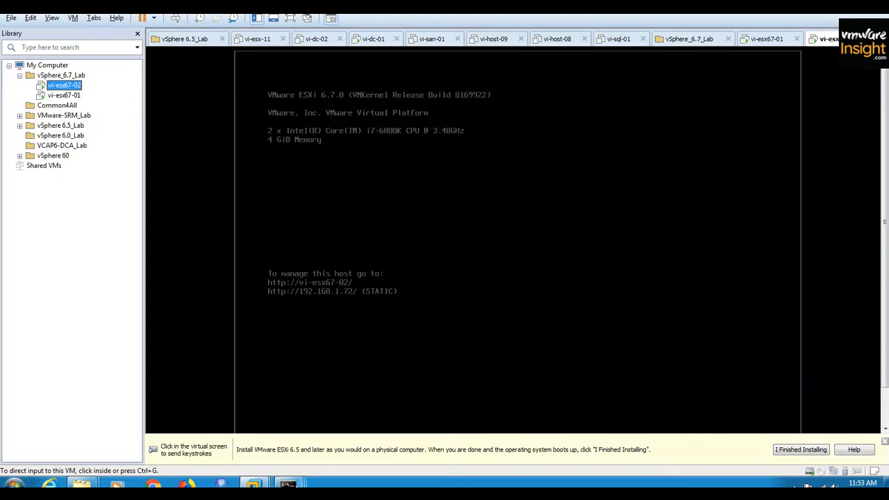
# Stop the running ping in the command prompt and restart the continuous ping to 192.168.1.72.
pyautogui.moveTo(288, 484)
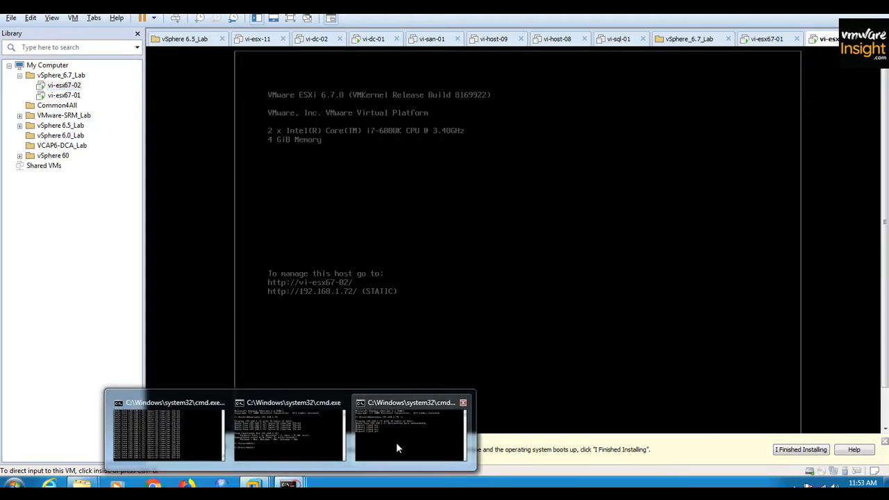
pyautogui.moveTo(386, 448)
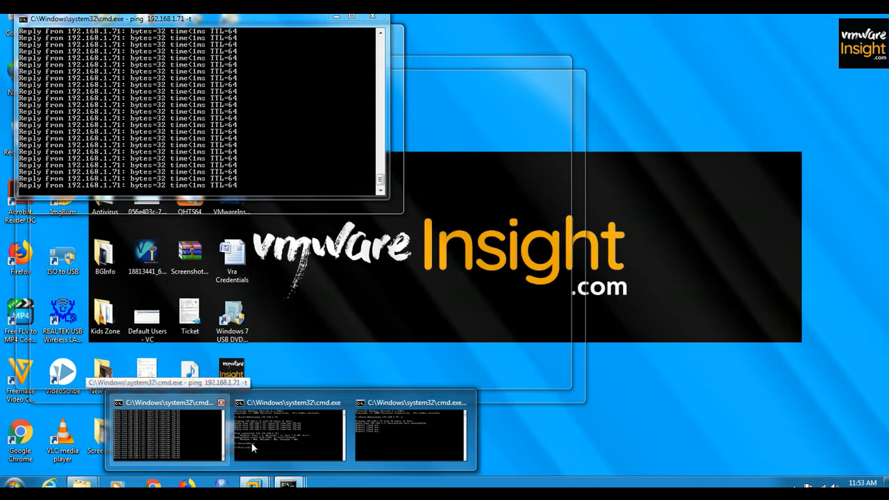
pyautogui.moveTo(287, 442)
pyautogui.click(471, 453)
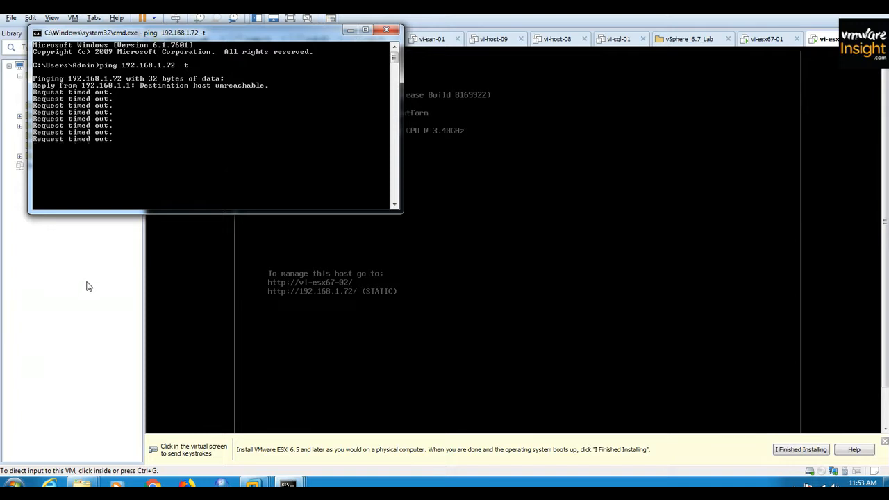
pyautogui.hotkey('ctrl', 'c')
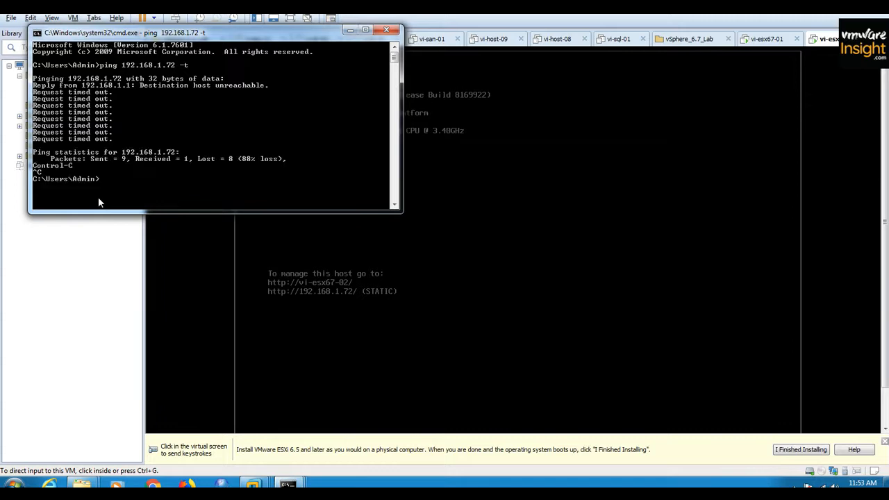
pyautogui.press('Up')
pyautogui.press('Return')
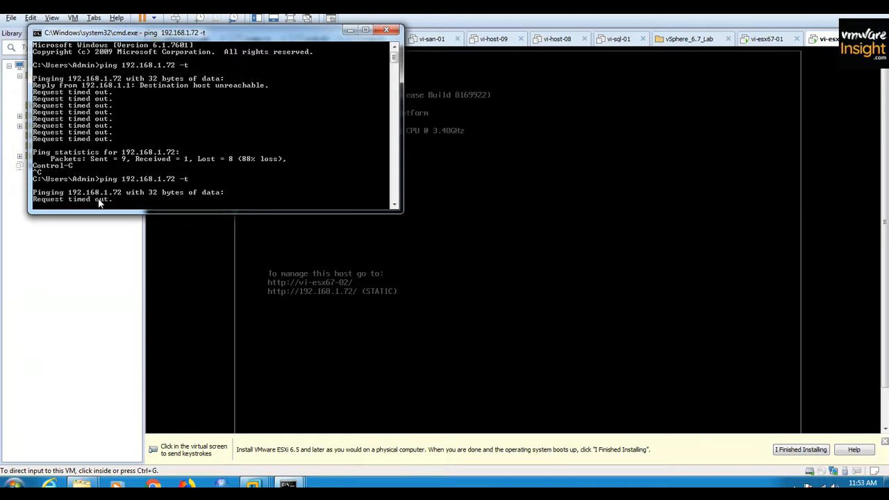
# Examine the CD/DVD drive and network adapter connection settings of vi-esx67-02.
pyautogui.click(105, 262)
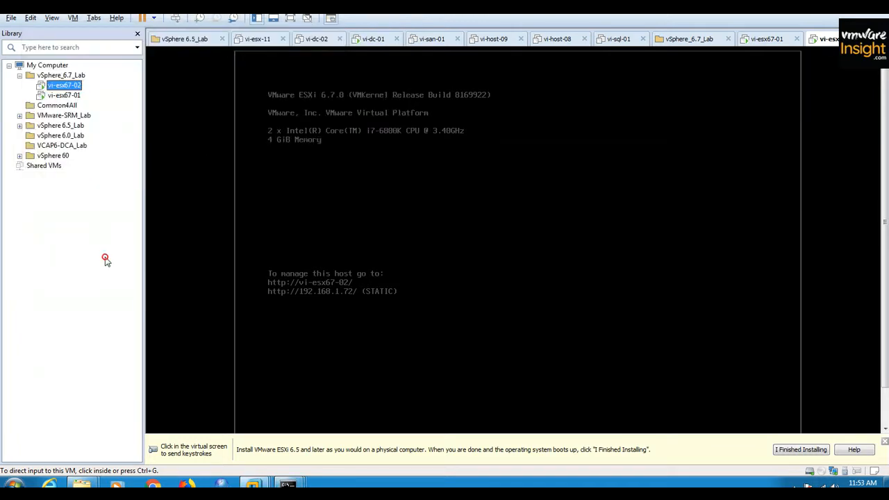
pyautogui.rightClick(71, 86)
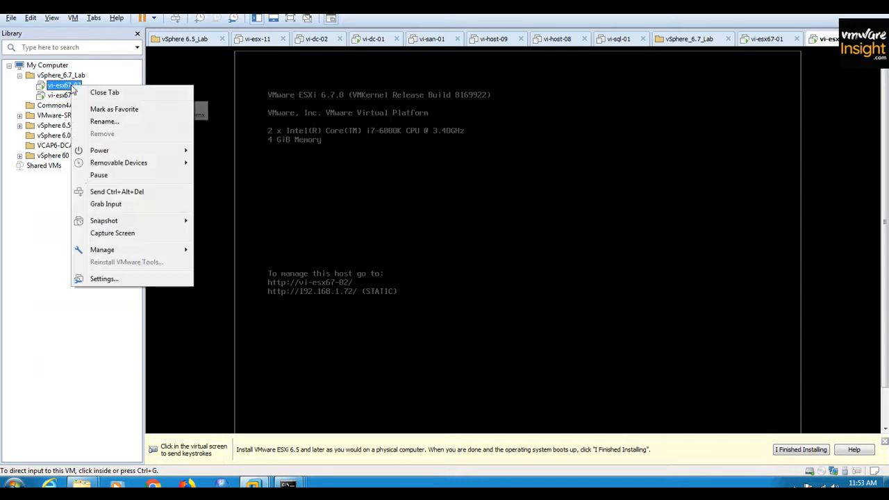
pyautogui.click(111, 279)
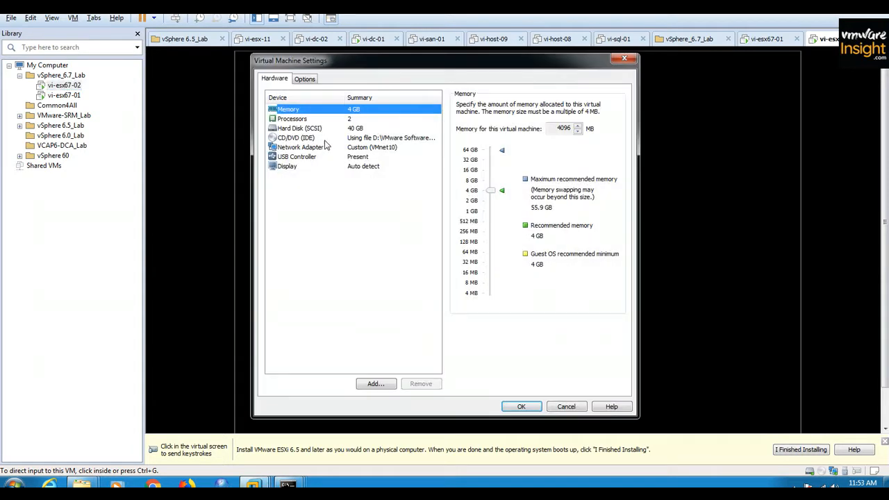
pyautogui.click(325, 138)
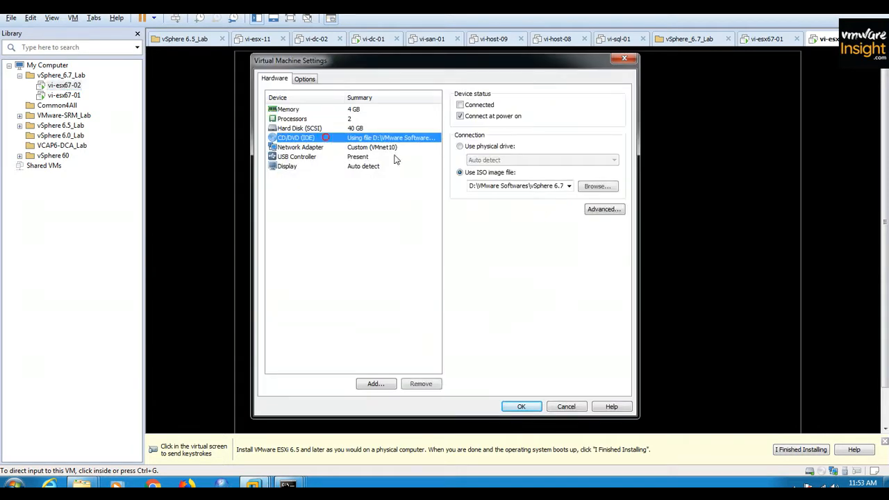
pyautogui.click(480, 106)
pyautogui.click(479, 105)
pyautogui.click(396, 148)
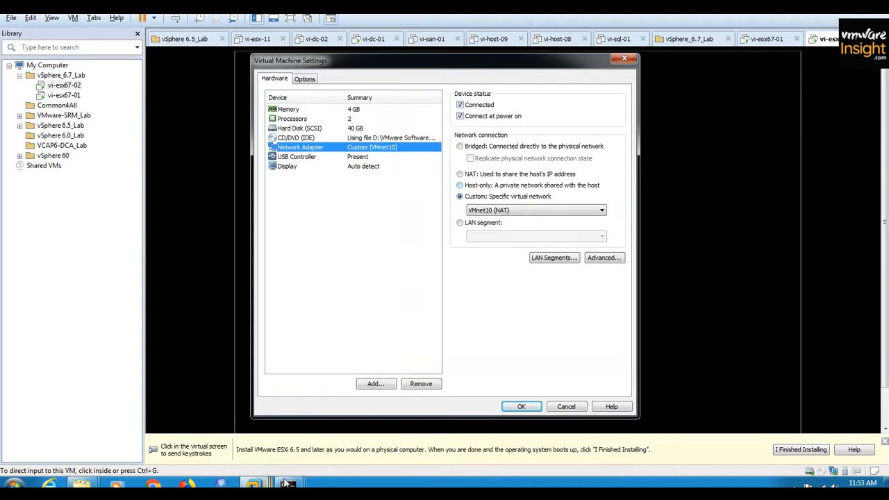
# Check the replies of the ping to 192.168.1.72 and close the virtual machine settings without saving.
pyautogui.moveTo(286, 484)
pyautogui.click(412, 448)
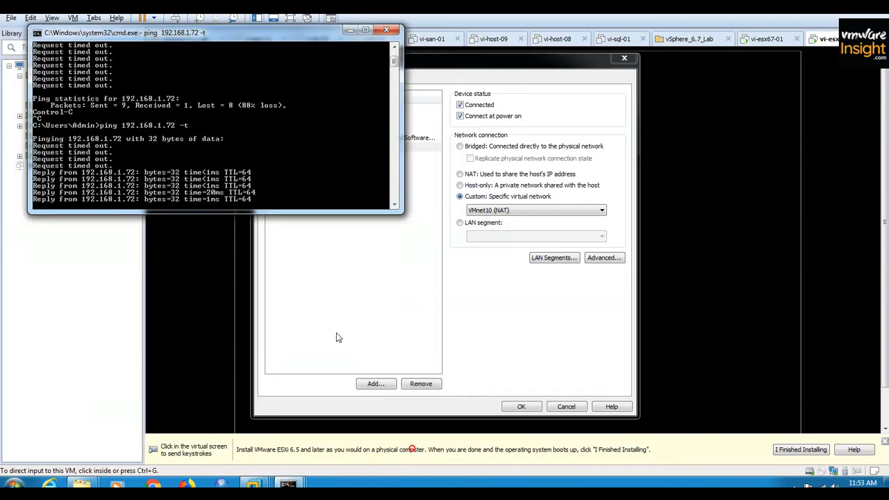
pyautogui.click(525, 324)
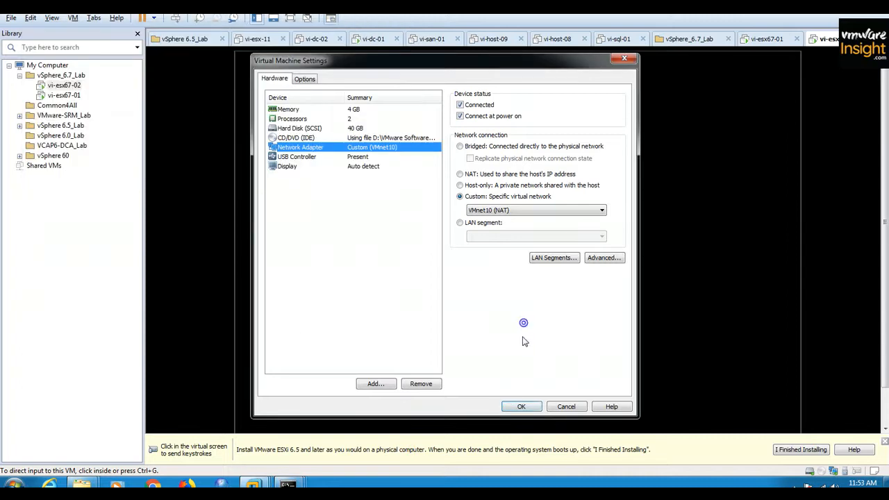
pyautogui.click(567, 406)
pyautogui.moveTo(286, 484)
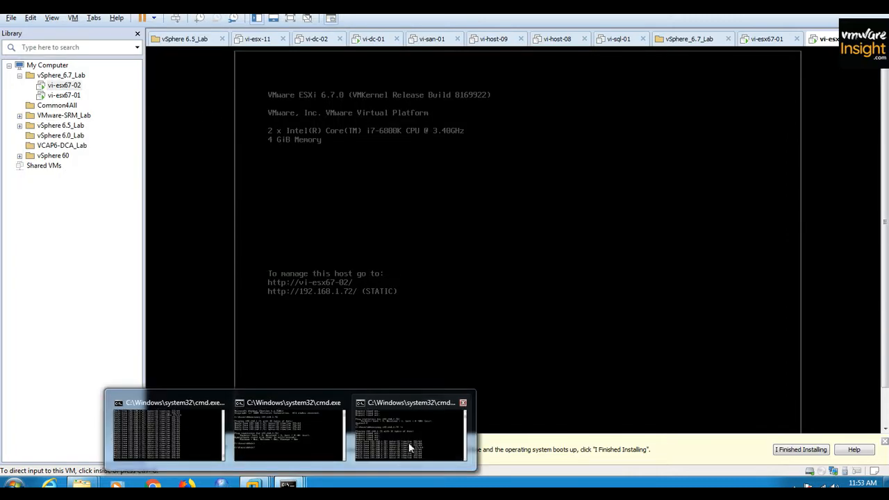
pyautogui.click(410, 449)
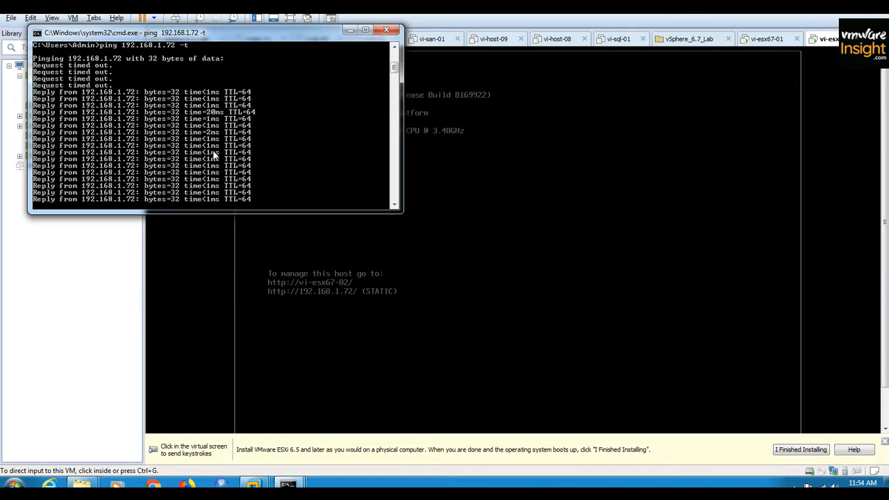
pyautogui.click(186, 484)
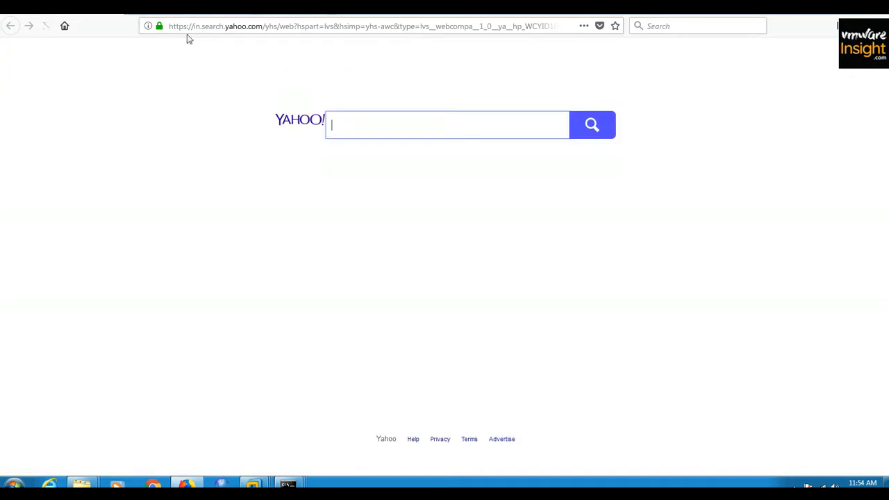
pyautogui.click(206, 28)
pyautogui.write('http://1')
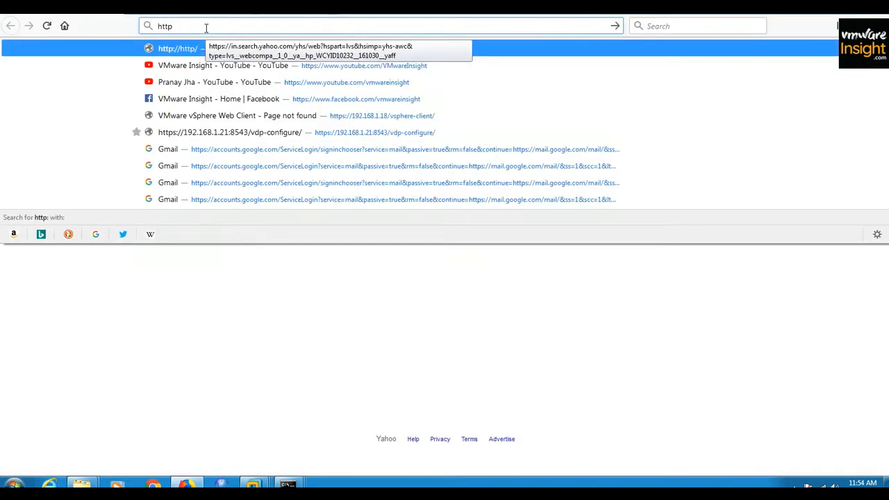
pyautogui.write('92.168.1')
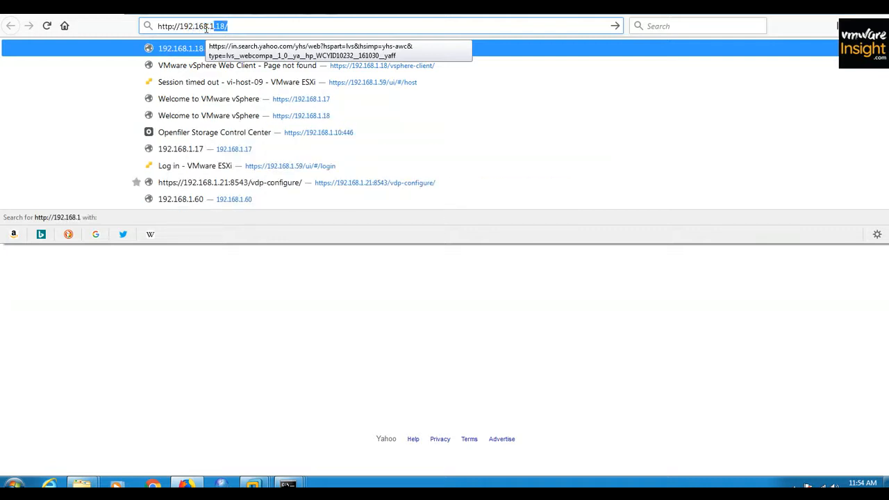
pyautogui.write('.72')
pyautogui.press('Return')
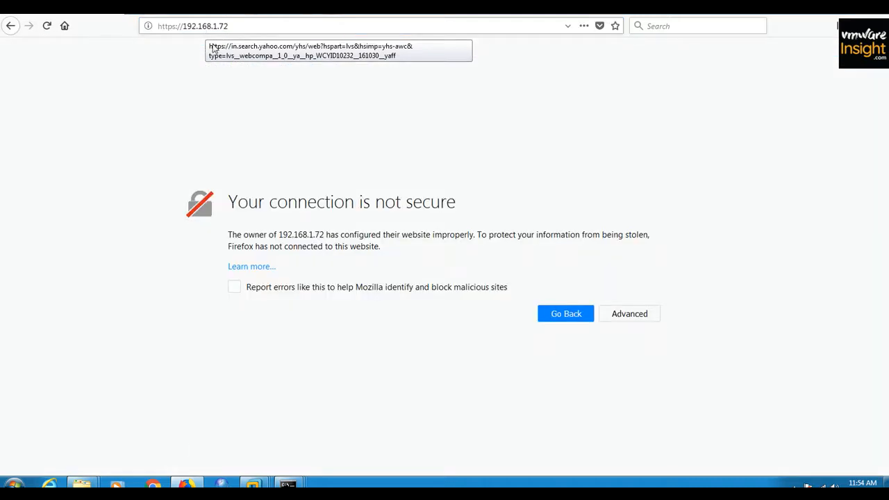
pyautogui.click(615, 316)
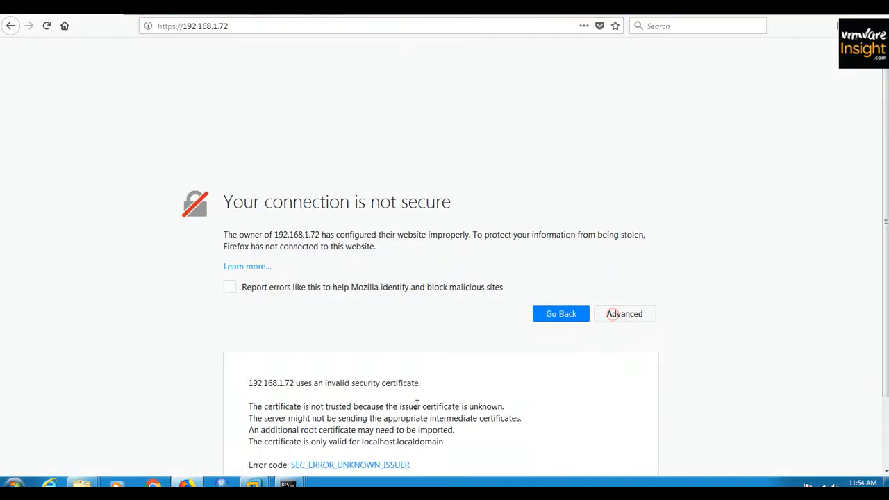
pyautogui.scroll(-2, 659, 398)
pyautogui.click(608, 432)
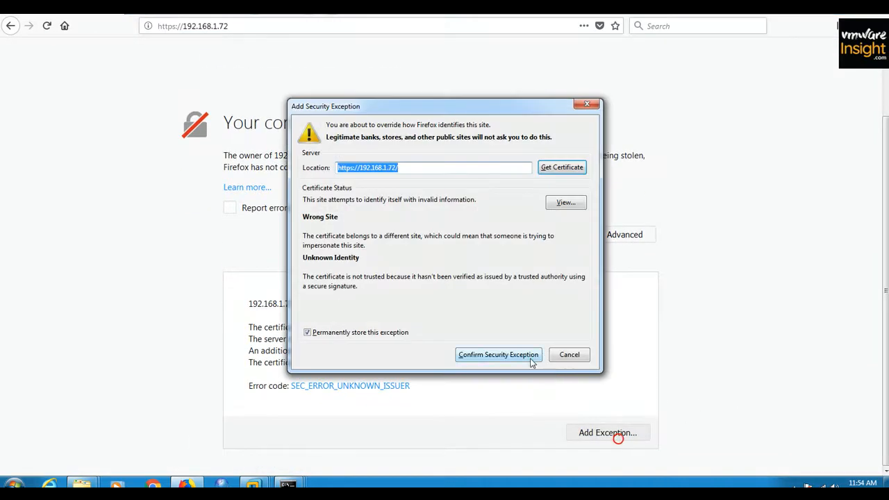
pyautogui.click(526, 358)
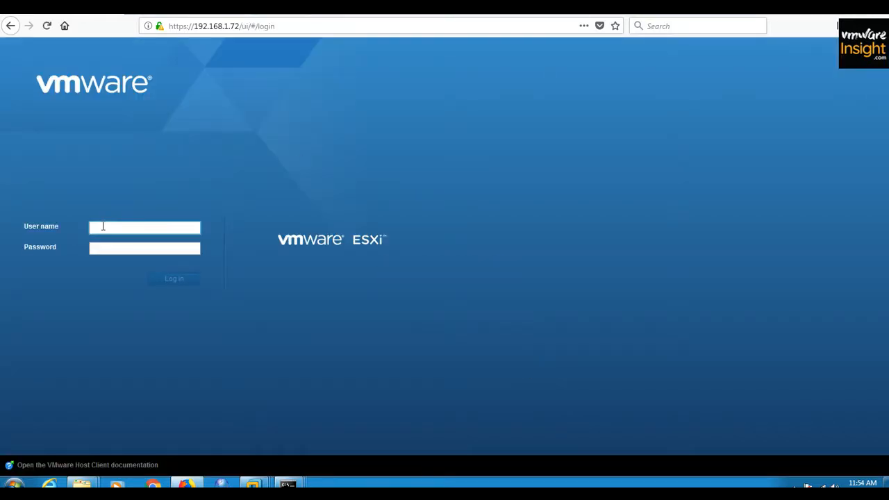
# Log in to the ESXi host as root with the account password and accept joining the VMware Customer Experience Improvement Program.
pyautogui.click(103, 227)
pyautogui.write('roo')
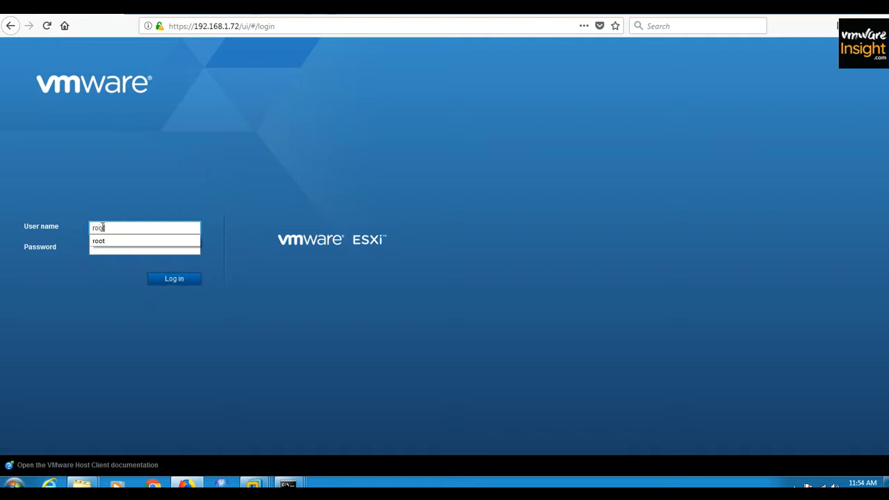
pyautogui.press('Tab')
pyautogui.write('•••••')
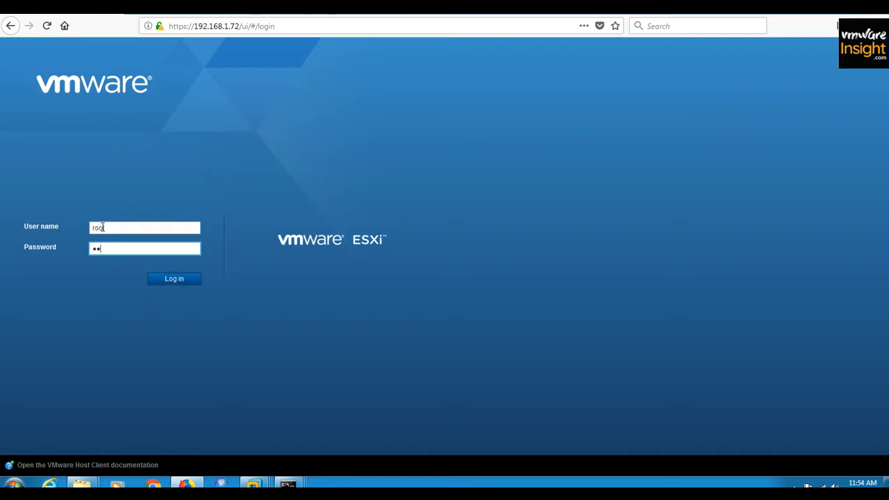
pyautogui.hotkey('ctrl', 'a')
pyautogui.write('••••••••')
pyautogui.press('Return')
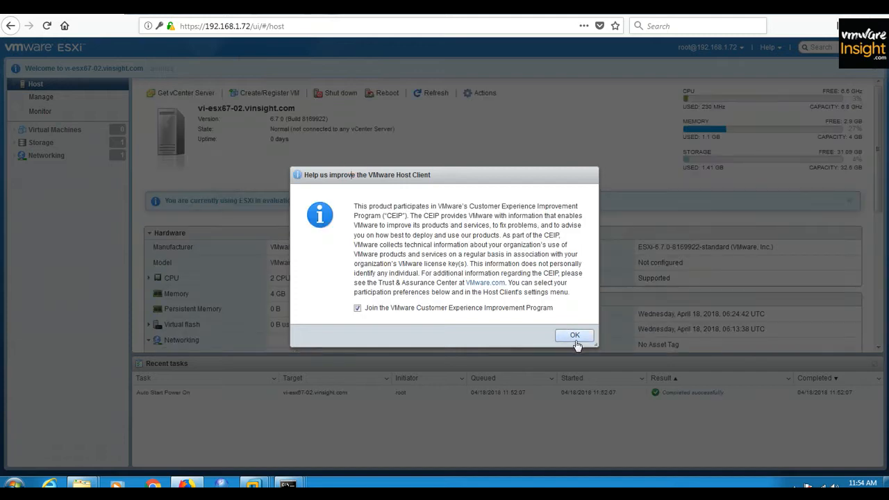
pyautogui.click(575, 336)
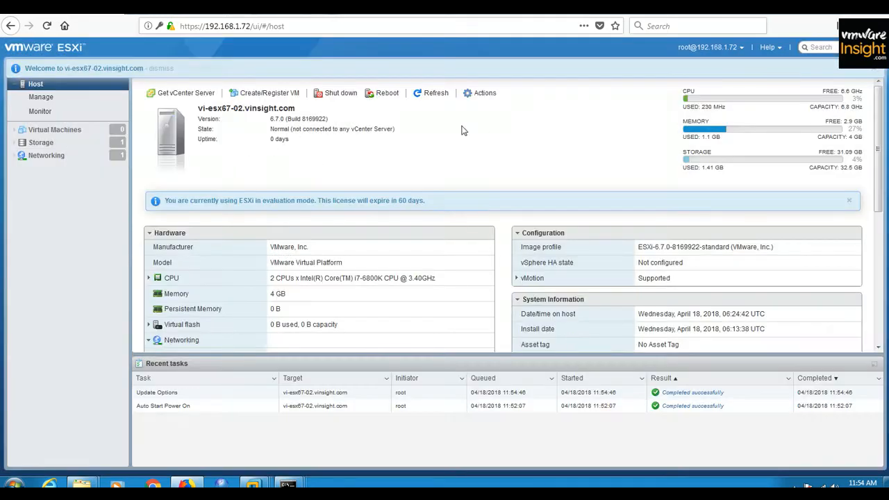
# Examine the version, build and vCenter connection state of vi-esx67-02.vinsight.com on the host summary.
pyautogui.moveTo(276, 119); pyautogui.dragTo(296, 119)
pyautogui.click(311, 119)
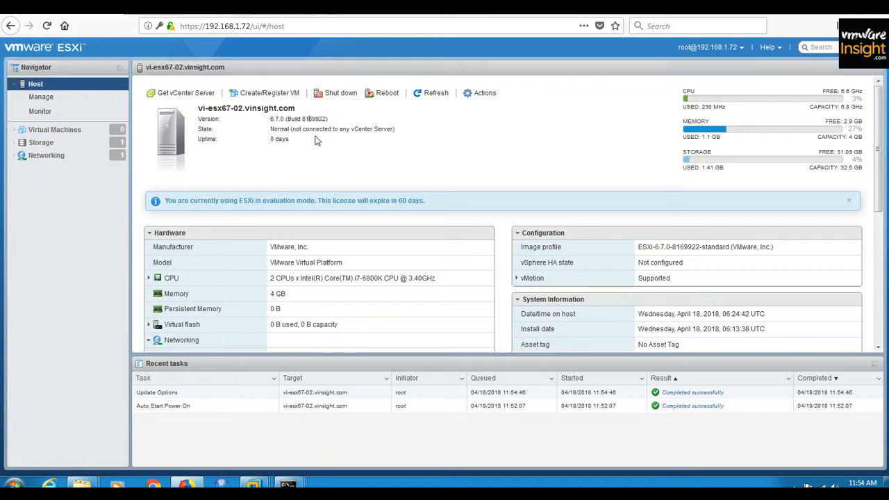
pyautogui.moveTo(278, 131); pyautogui.dragTo(364, 130)
pyautogui.click(353, 130)
pyautogui.click(395, 130)
# Restore the browser to a movable window, enlarge it to nearly fill the screen and shift it so its tabs are accessible.
pyautogui.click(851, 9)
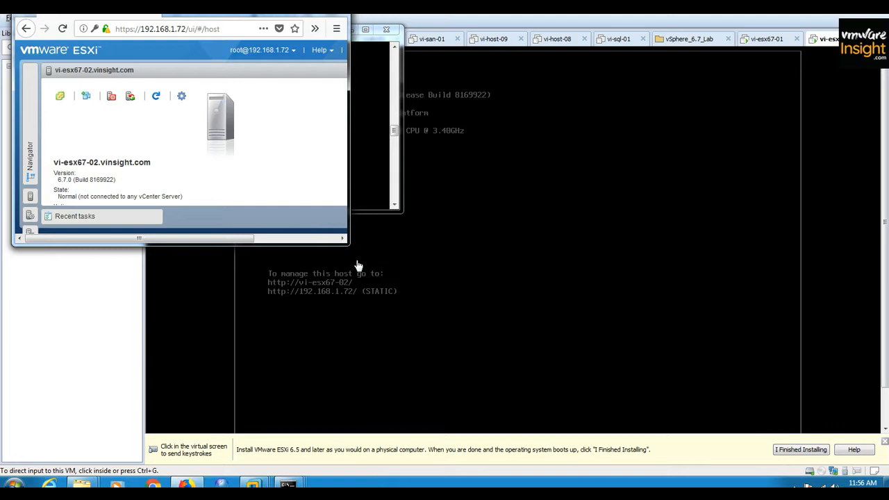
pyautogui.moveTo(347, 240); pyautogui.dragTo(859, 440)
pyautogui.moveTo(220, 17); pyautogui.dragTo(211, 37)
# Browse to vmwareinsight.com in a new tab and open the article "VSphere 6.7 - An Introduction to VMware vSphere 6.7" in another tab.
pyautogui.click(164, 30)
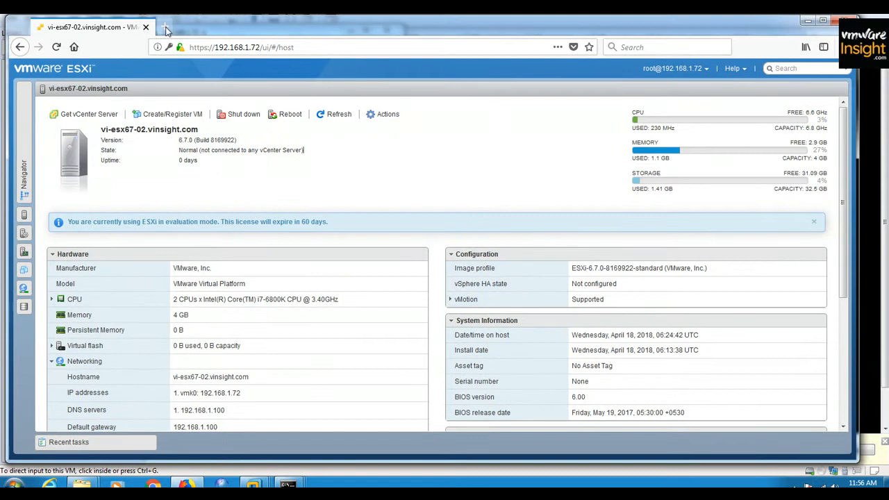
pyautogui.write('vmwareinsight.com/')
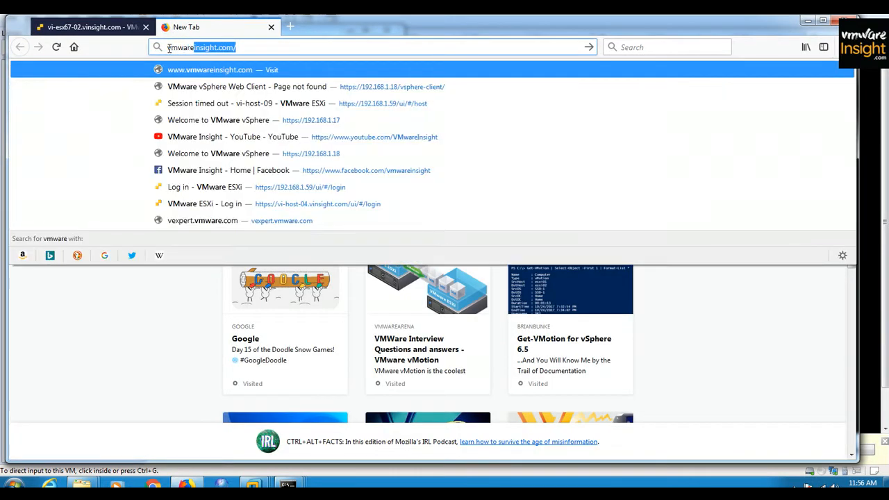
pyautogui.press('Return')
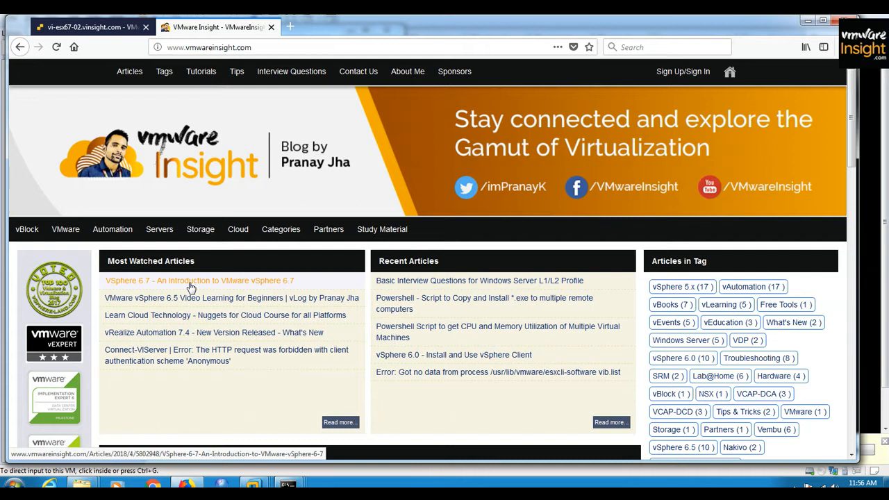
pyautogui.middleClick(191, 287)
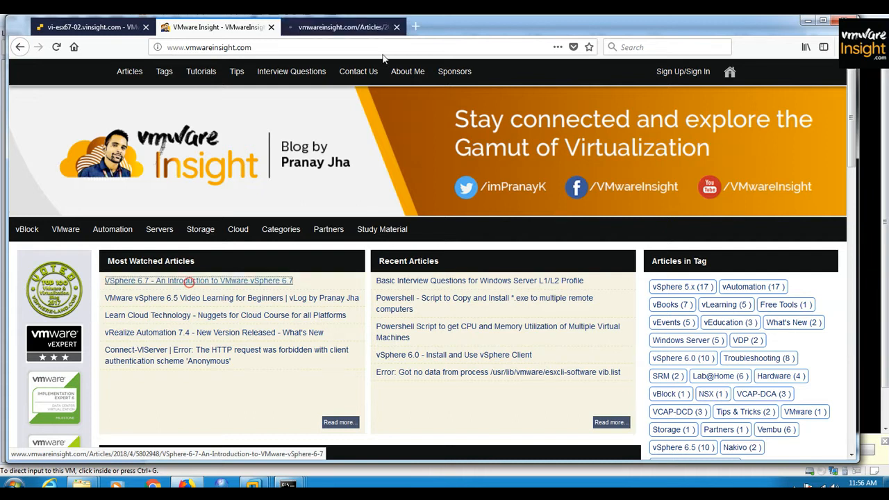
pyautogui.click(334, 32)
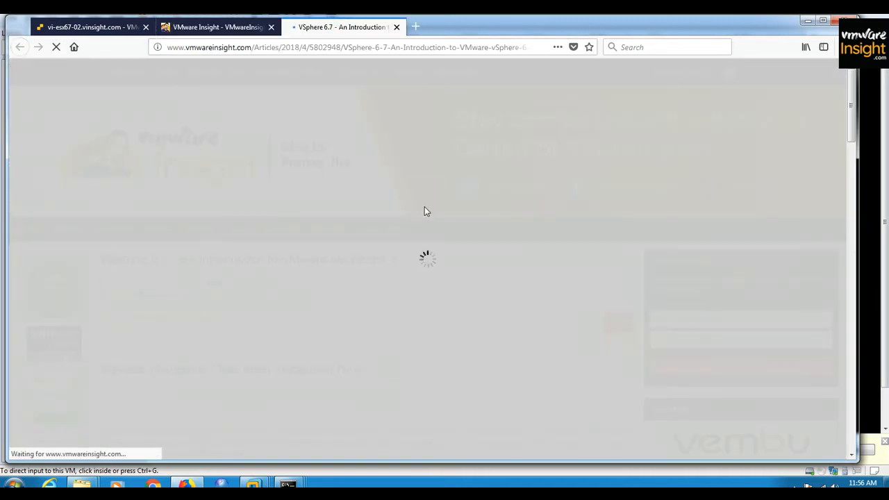
# Open the article's "Download VMware ESXi 6.7" and "Download VMware vCenter 6.7" links in separate new tabs.
pyautogui.scroll(-5, 367, 323)
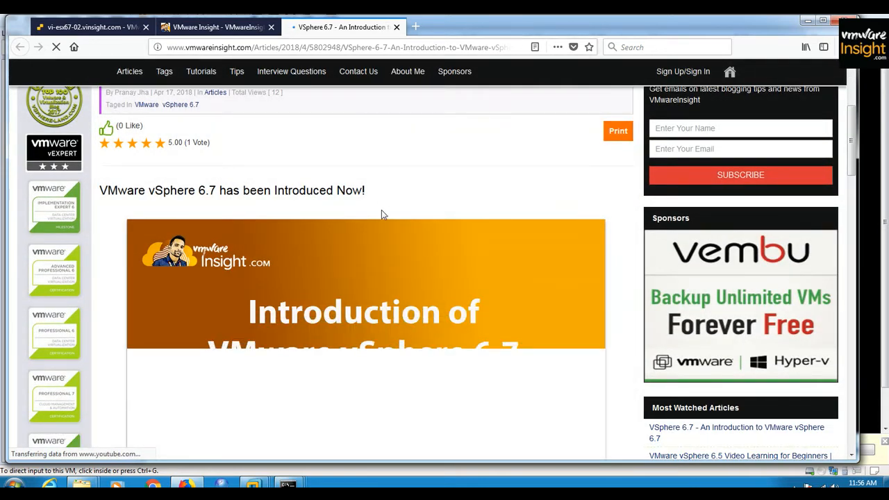
pyautogui.scroll(-8, 355, 288)
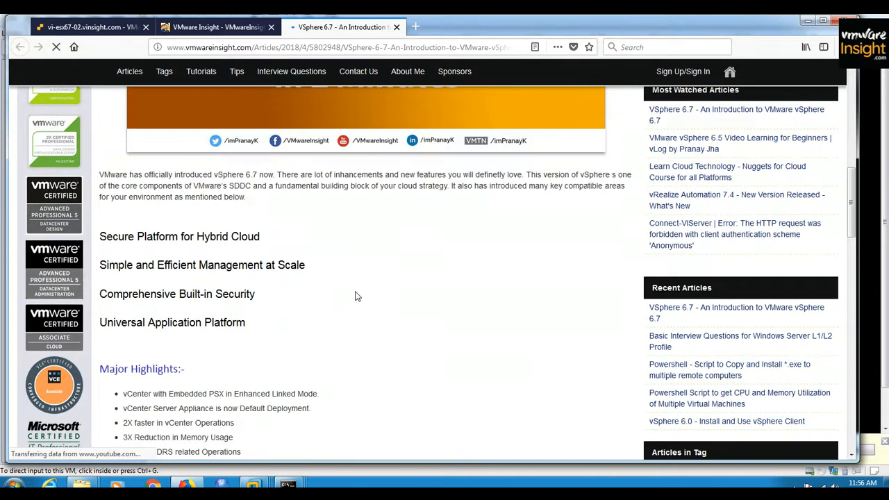
pyautogui.scroll(-2, 355, 296)
pyautogui.scroll(-8, 355, 297)
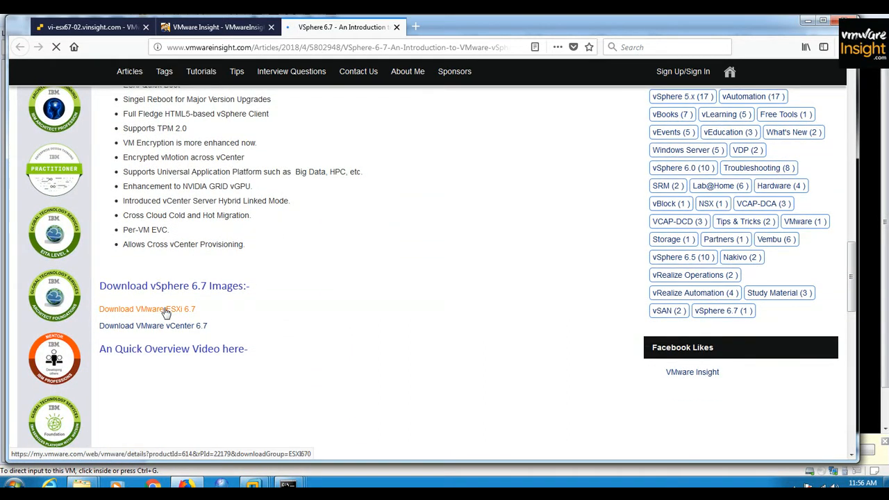
pyautogui.middleClick(166, 312)
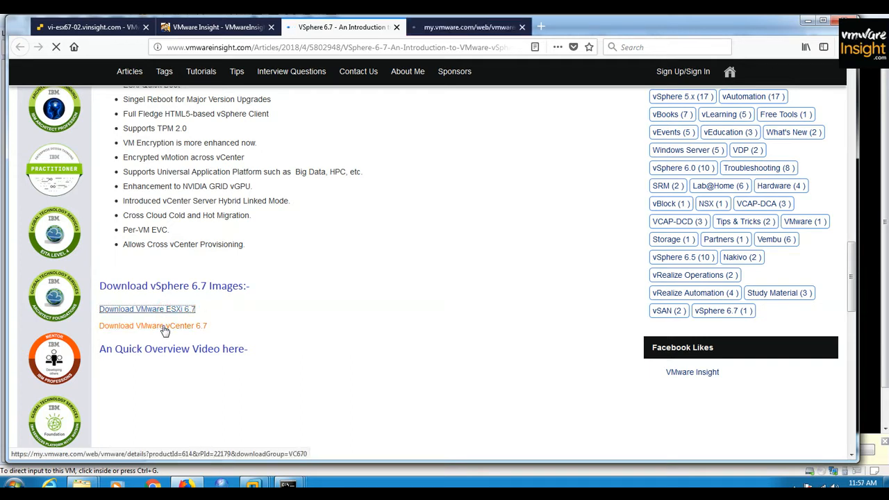
pyautogui.middleClick(164, 328)
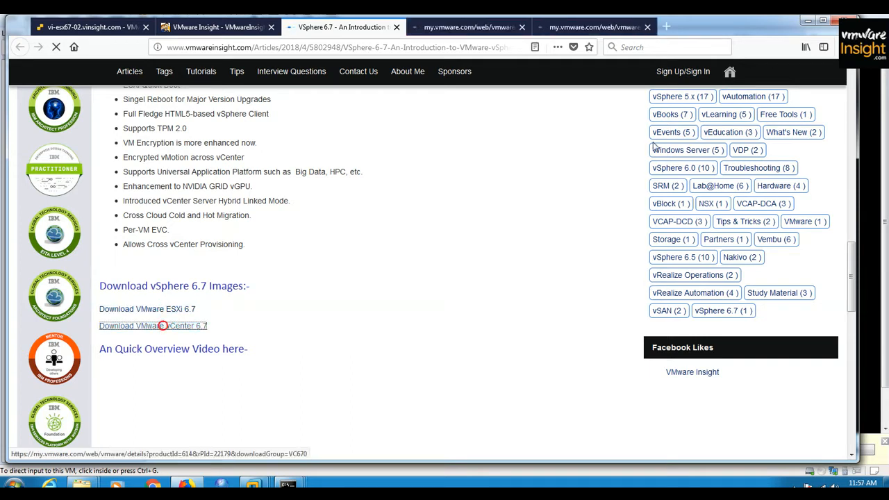
# Check the loading and the web addresses of the opened ESXi 6.7 and vCenter 6.7 download pages.
pyautogui.click(471, 27)
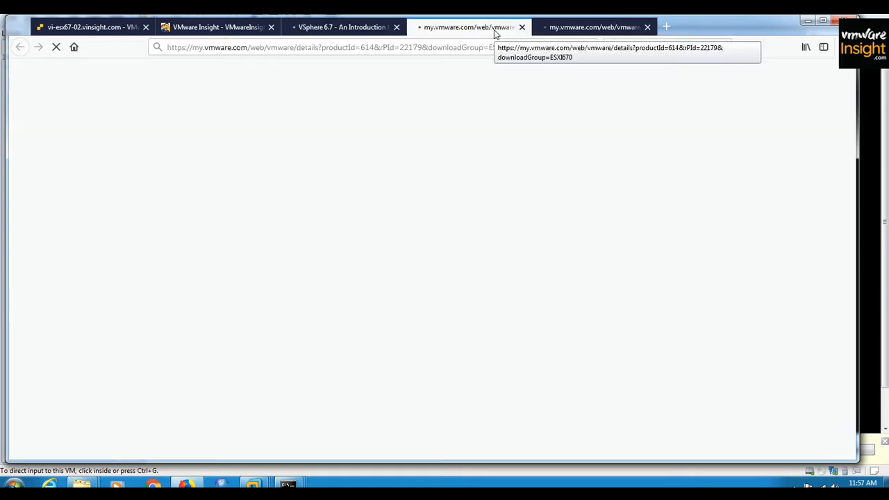
pyautogui.click(521, 47)
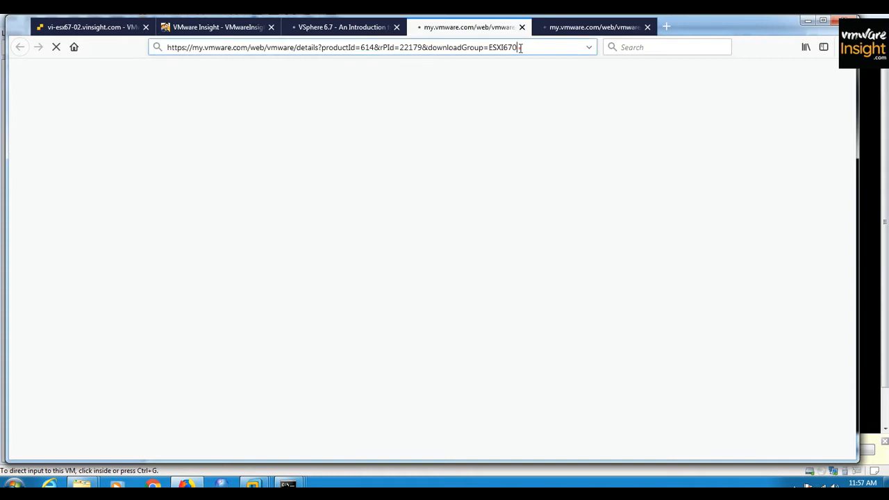
pyautogui.click(563, 29)
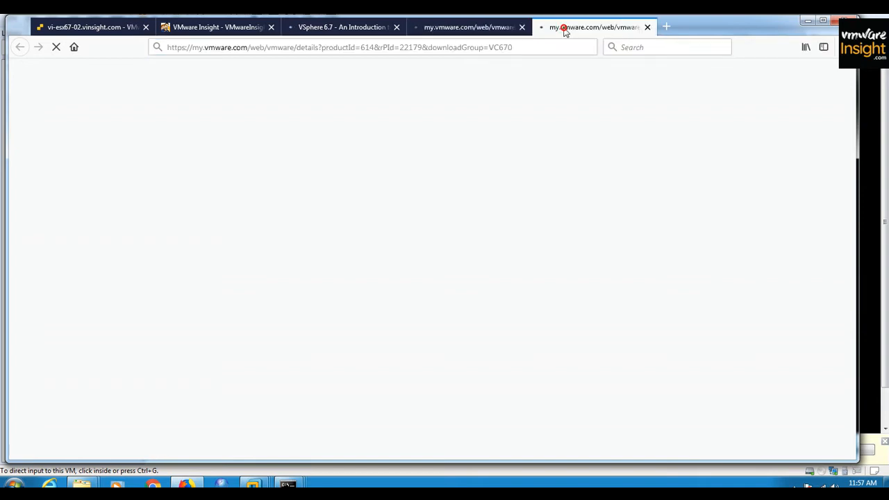
pyautogui.moveTo(526, 53); pyautogui.dragTo(99, 38)
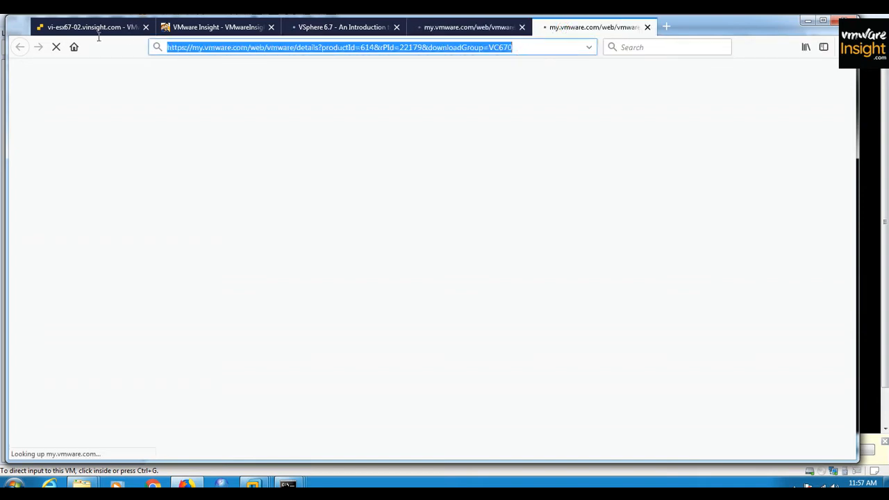
pyautogui.click(458, 31)
pyautogui.click(357, 35)
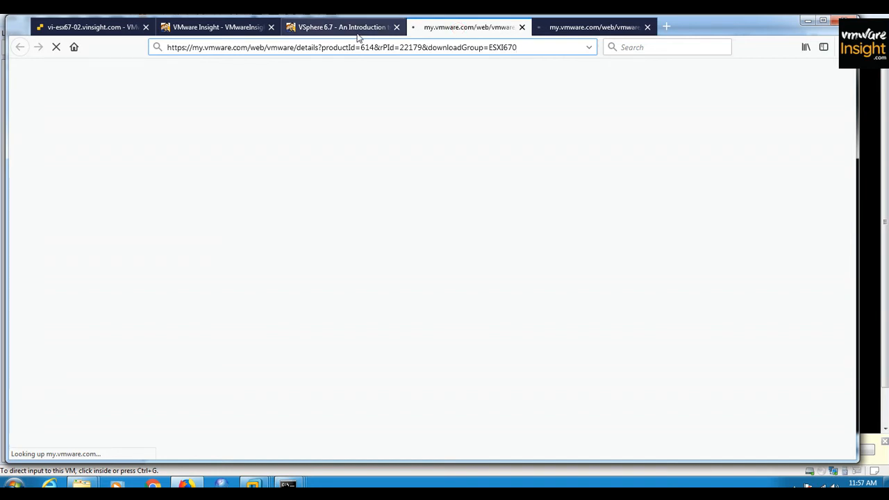